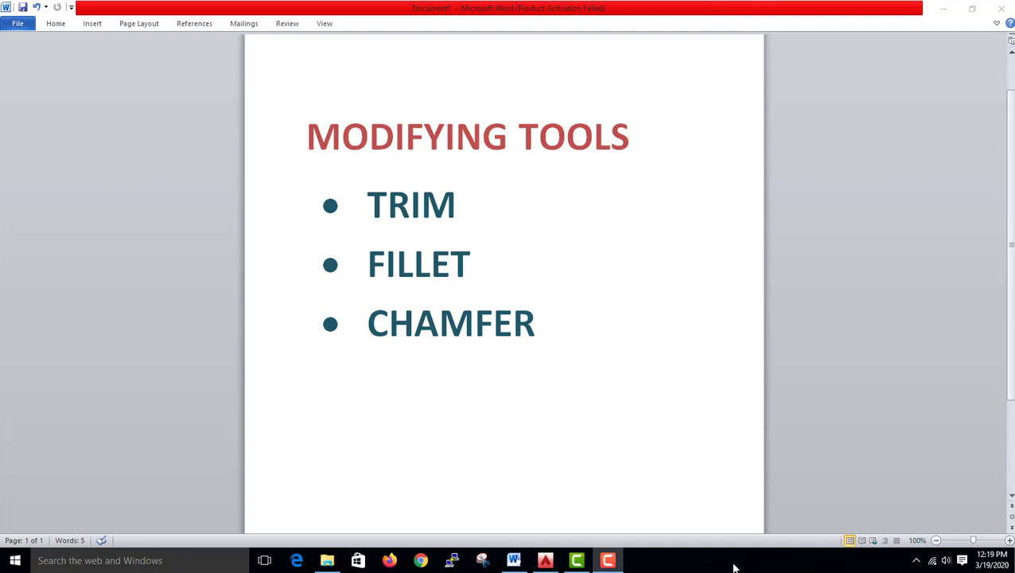
Switch to AutoCAD, preview the Fillet dropdown variants, and begin a stepped Line outline along the top and right.
left_click(549, 563)
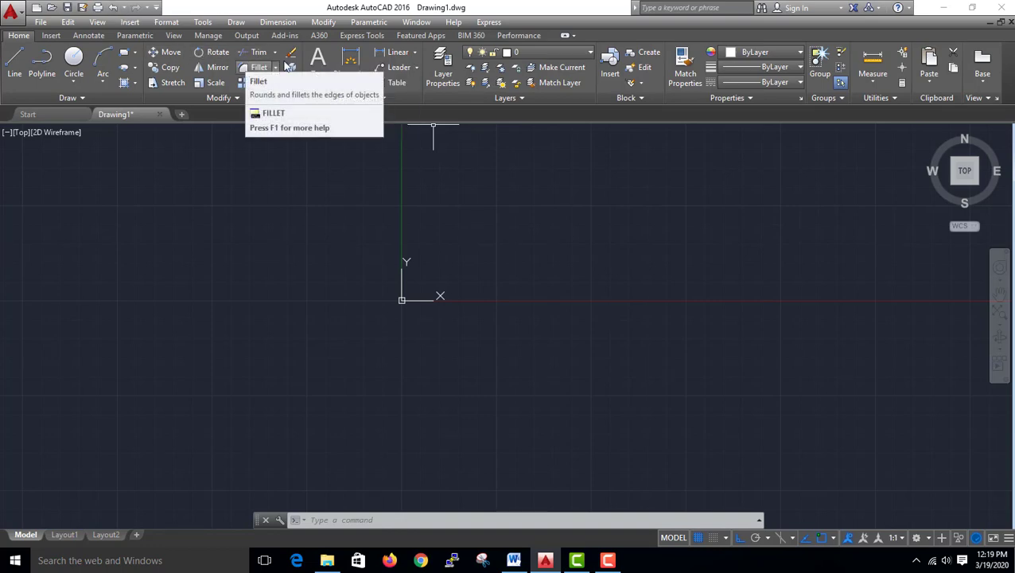
left_click(276, 68)
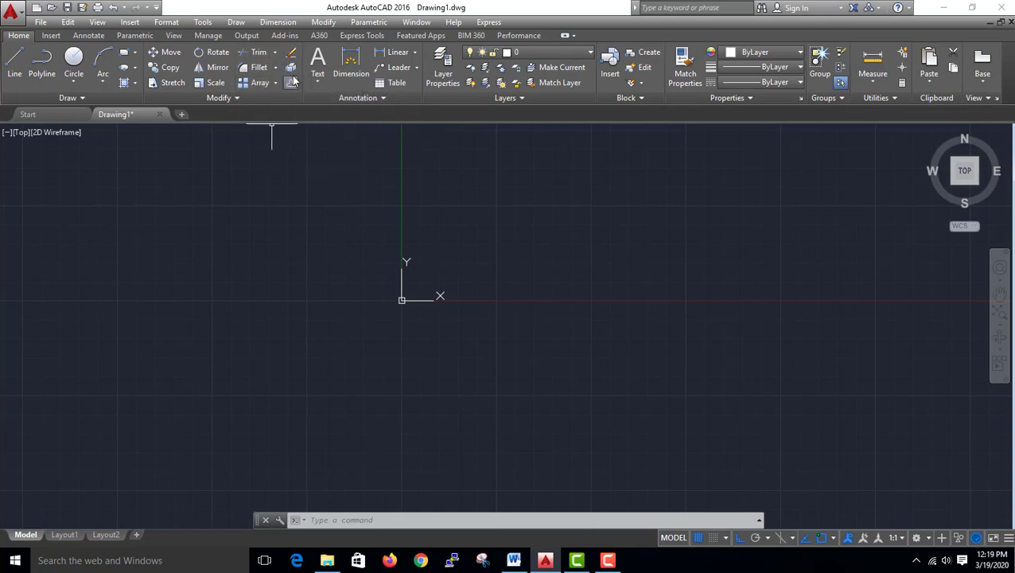
left_click(11, 63)
left_click(239, 185)
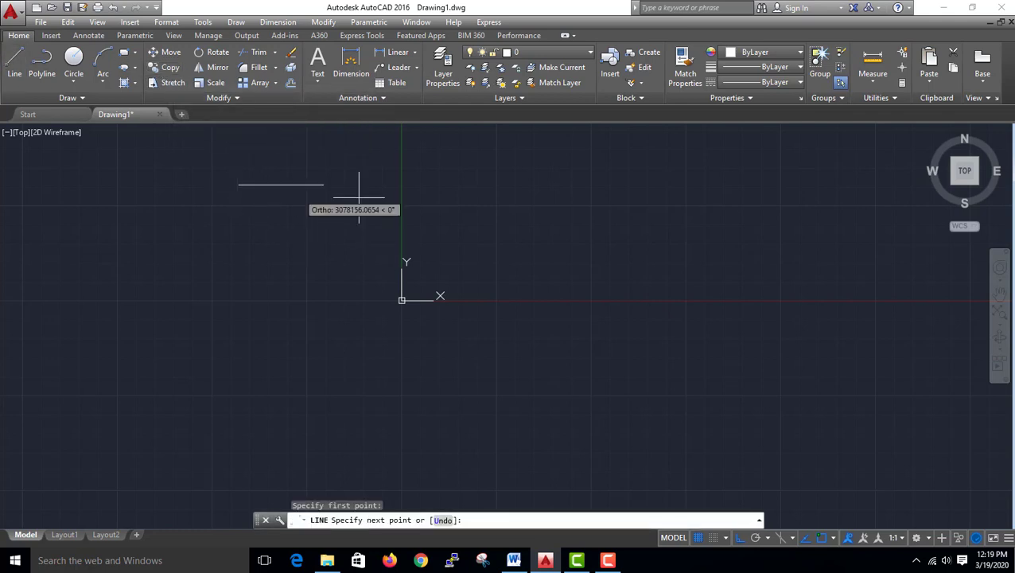
left_click(612, 209)
left_click(598, 343)
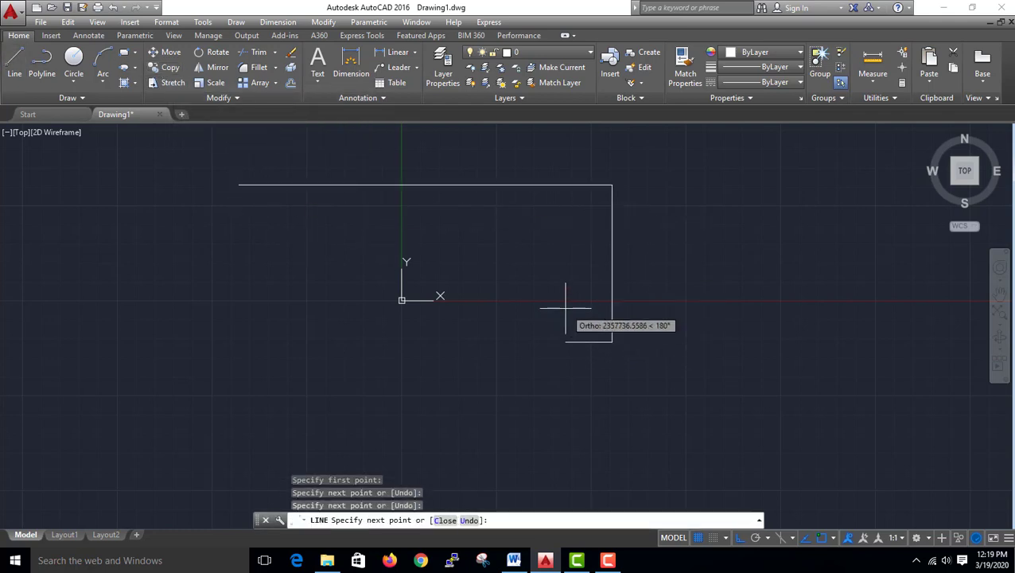
left_click(545, 342)
left_click(546, 246)
left_click(471, 245)
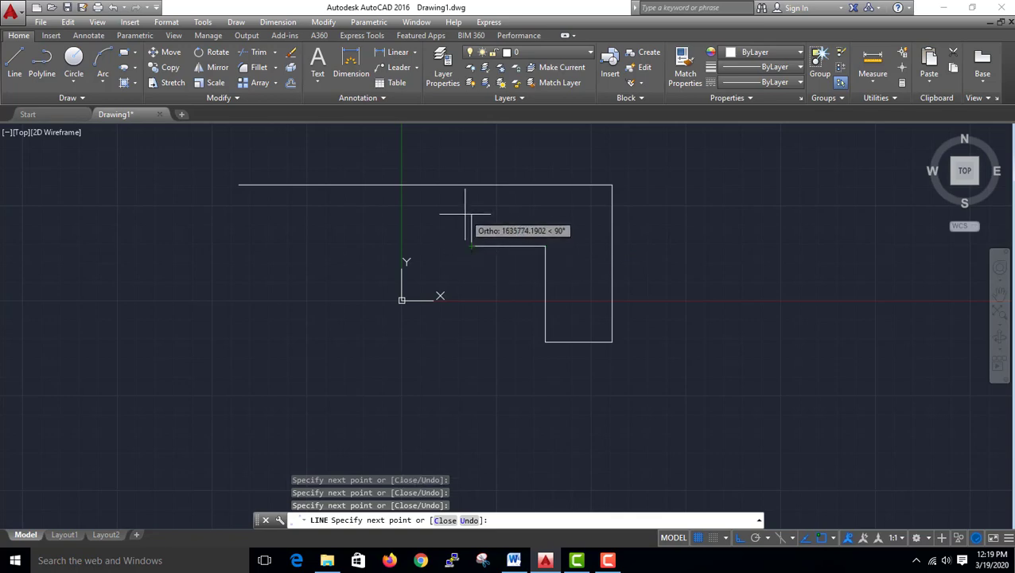
left_click(472, 215)
Continue the outline with legs and overlapping loops at the upper left, then end the Line command.
left_click(386, 215)
left_click(386, 336)
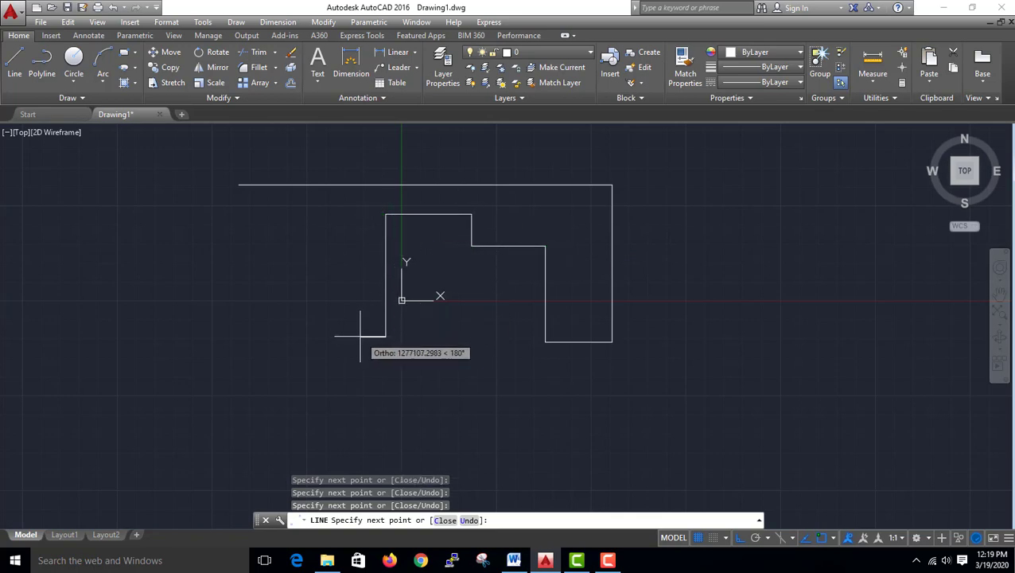
left_click(356, 336)
left_click(357, 199)
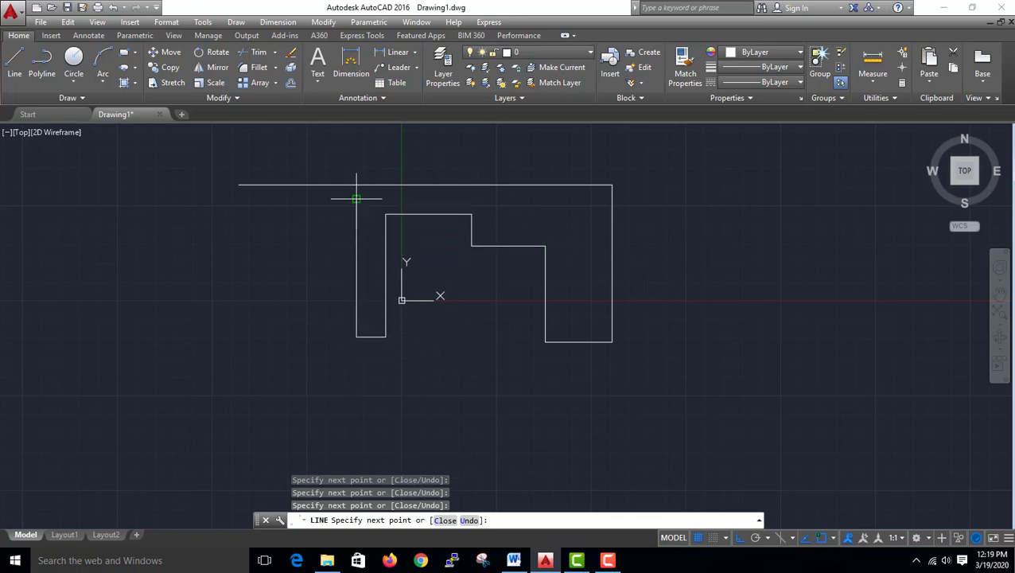
left_click(315, 199)
left_click(315, 246)
left_click(285, 246)
left_click(285, 168)
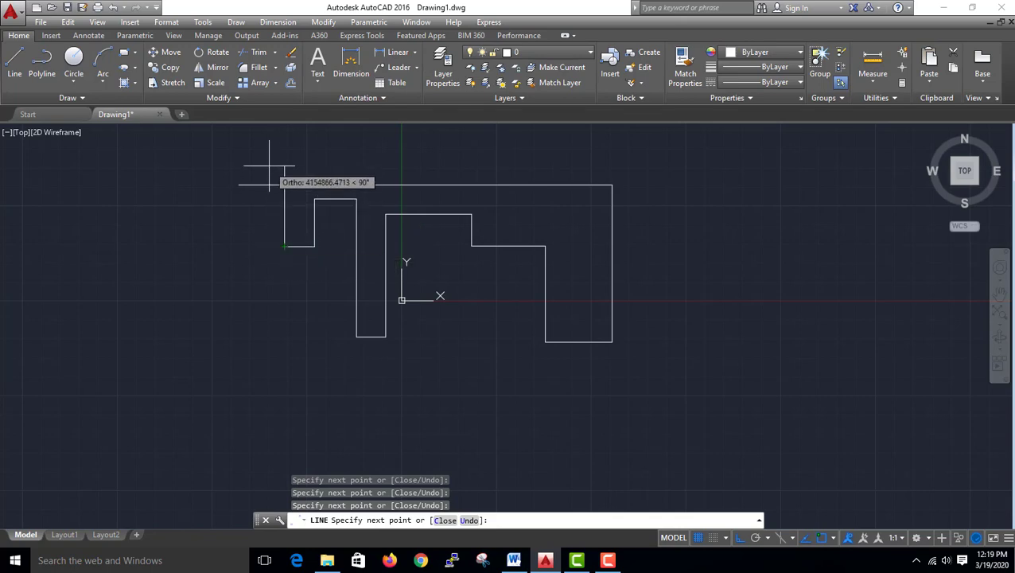
left_click(249, 167)
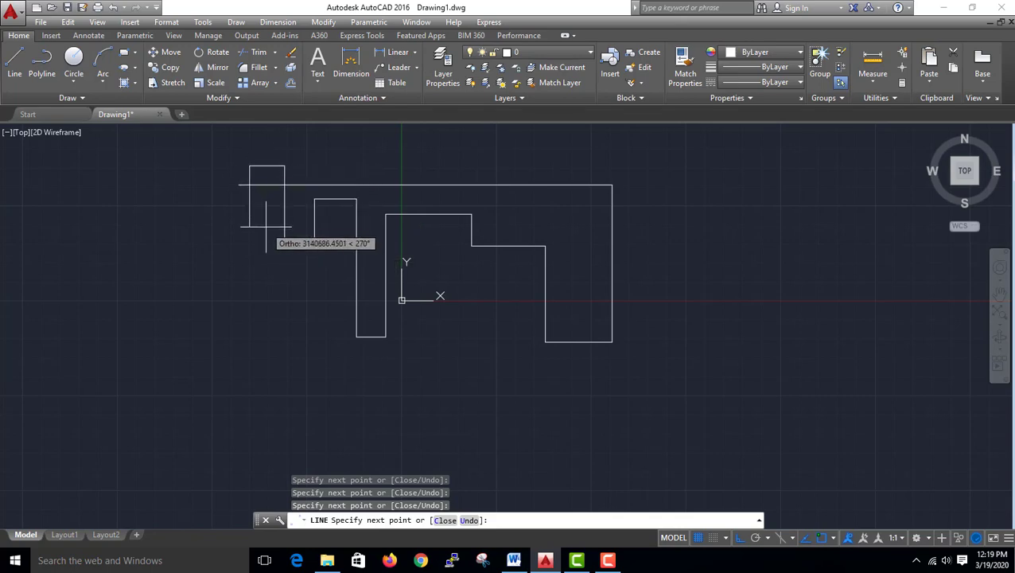
left_click(266, 227)
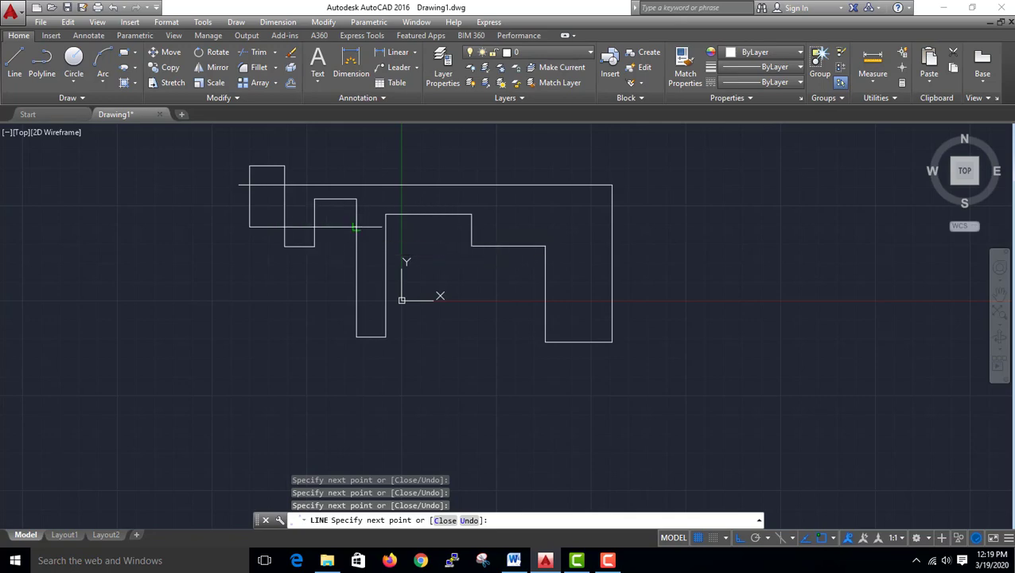
left_click(385, 227)
key("Return")
key("Return")
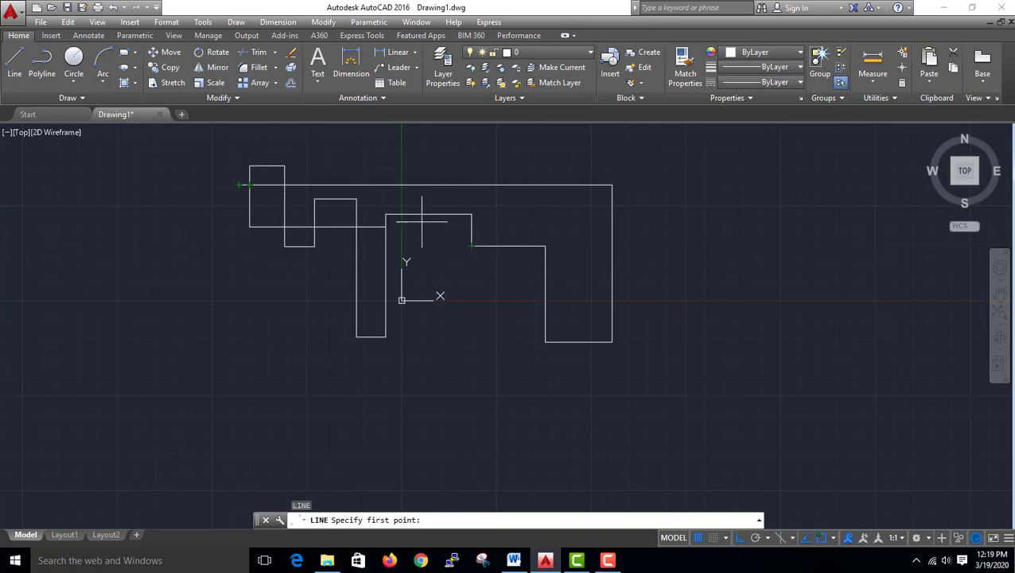
key("Escape")
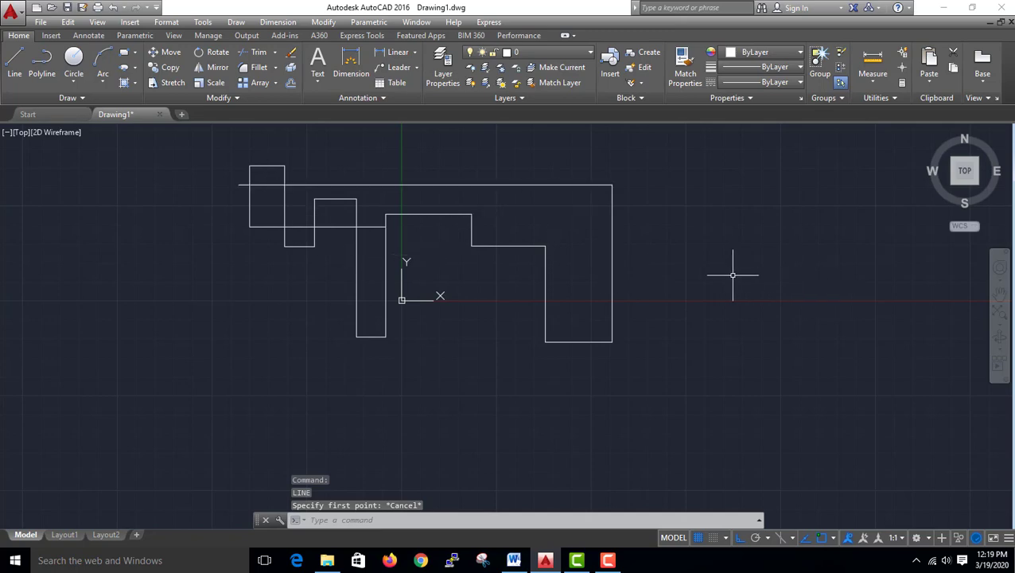
Try trimming the overlapping upper-left pieces with all lines as cutting edges, then cancel Trim.
left_click(256, 51)
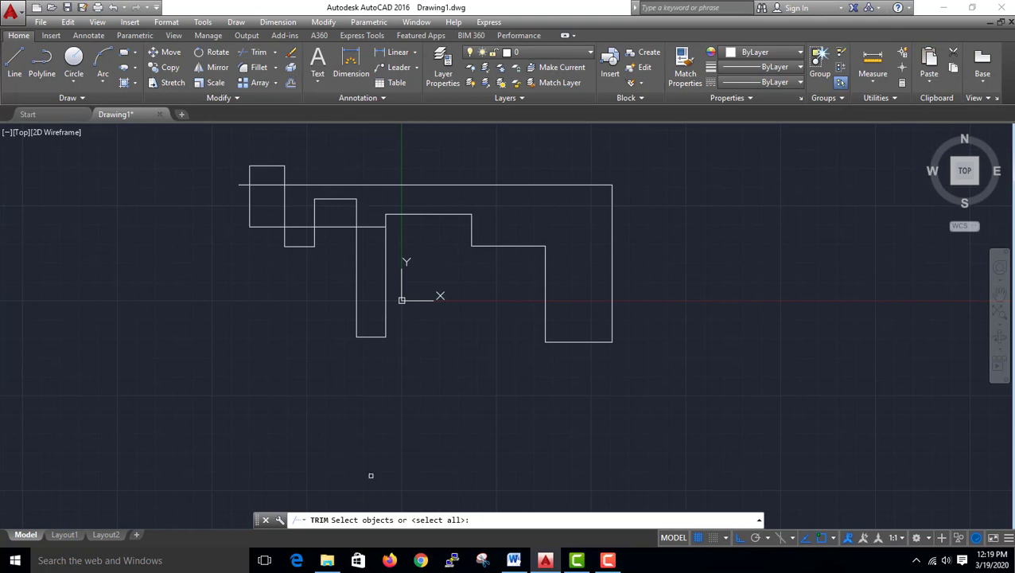
key("Return")
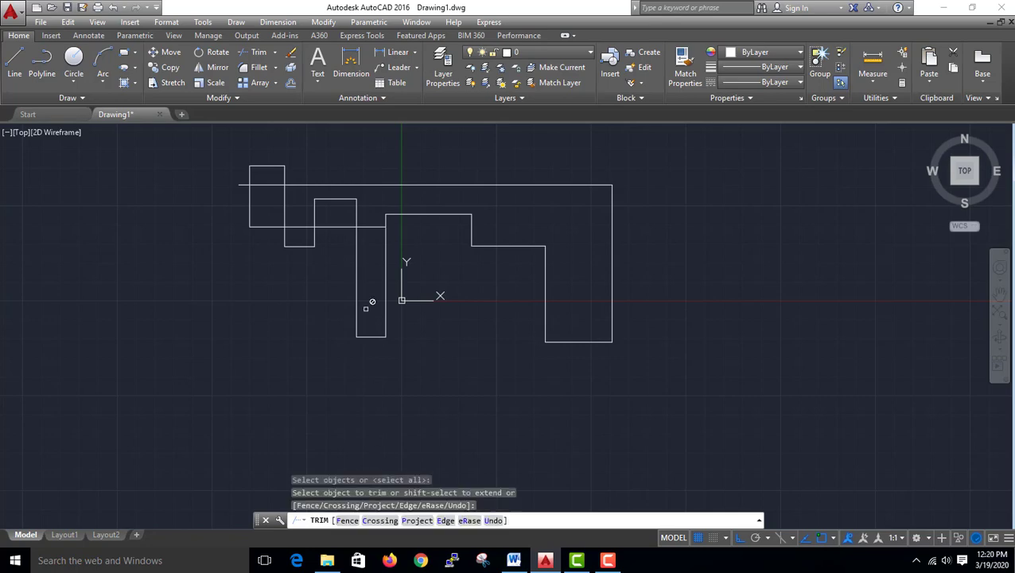
left_click(370, 297)
left_click(244, 185)
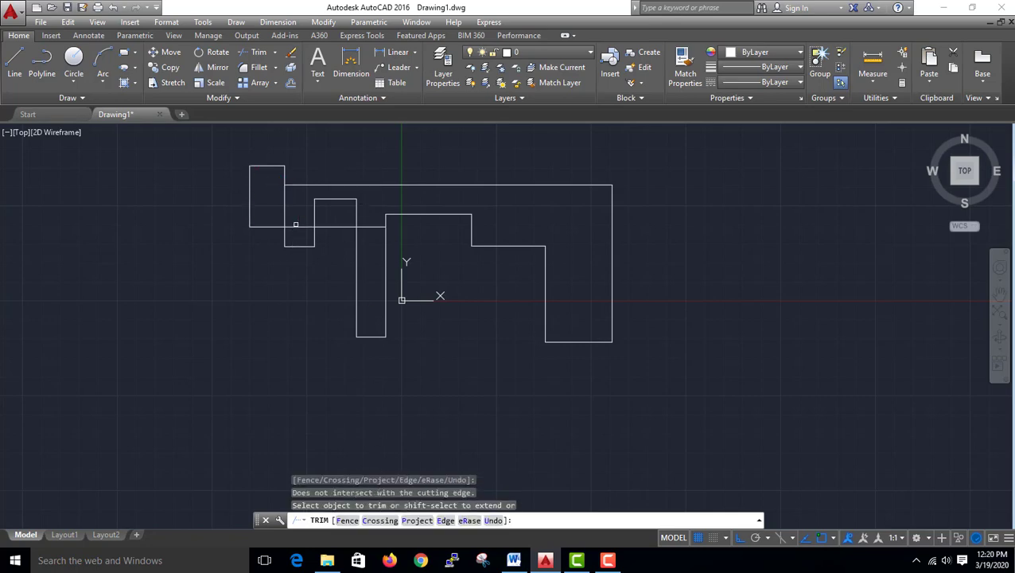
left_click(309, 228)
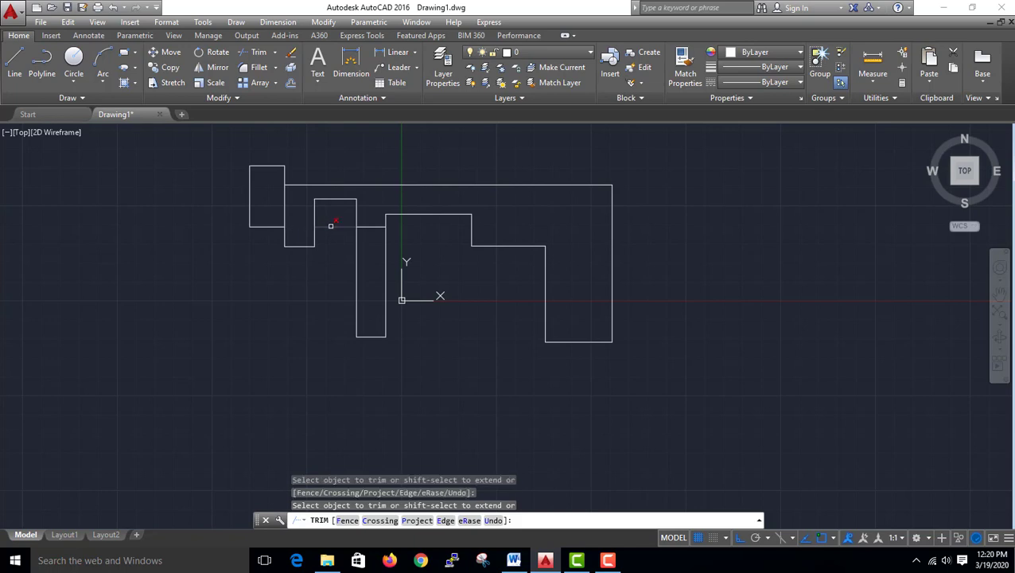
left_click(371, 226)
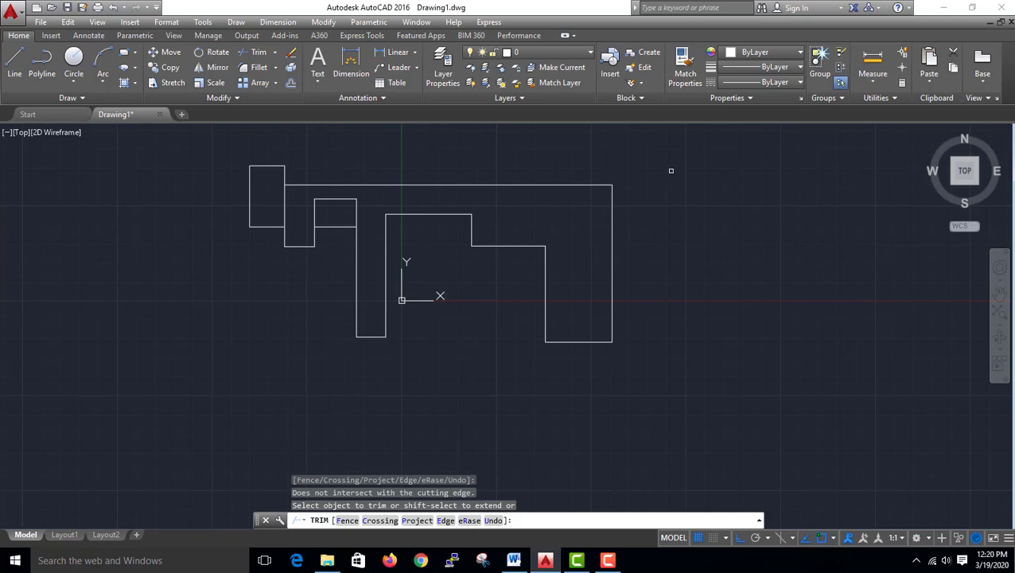
key("Escape")
Window-select the whole stepped outline and delete it.
left_click(648, 149)
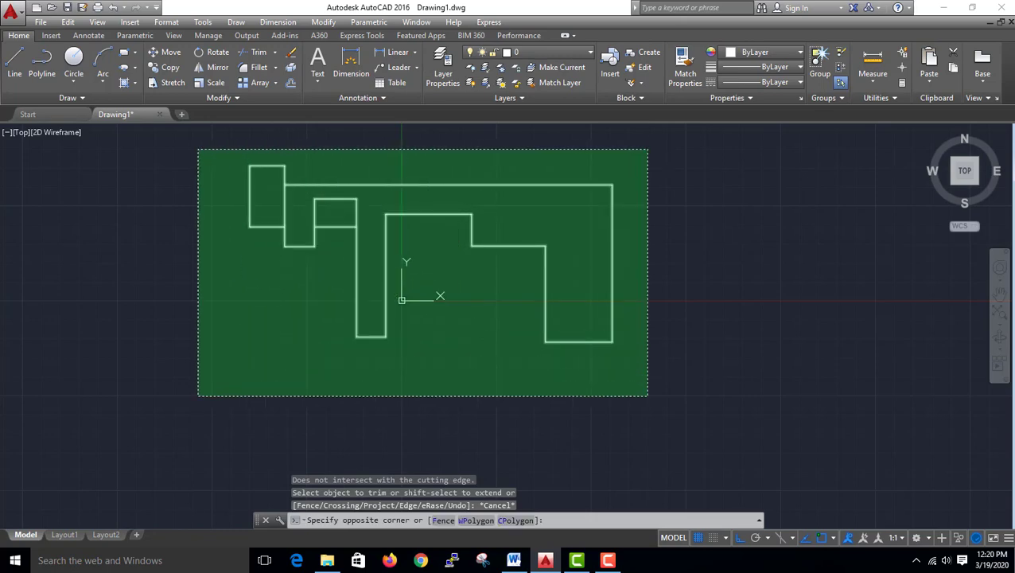
left_click(198, 395)
key("Delete")
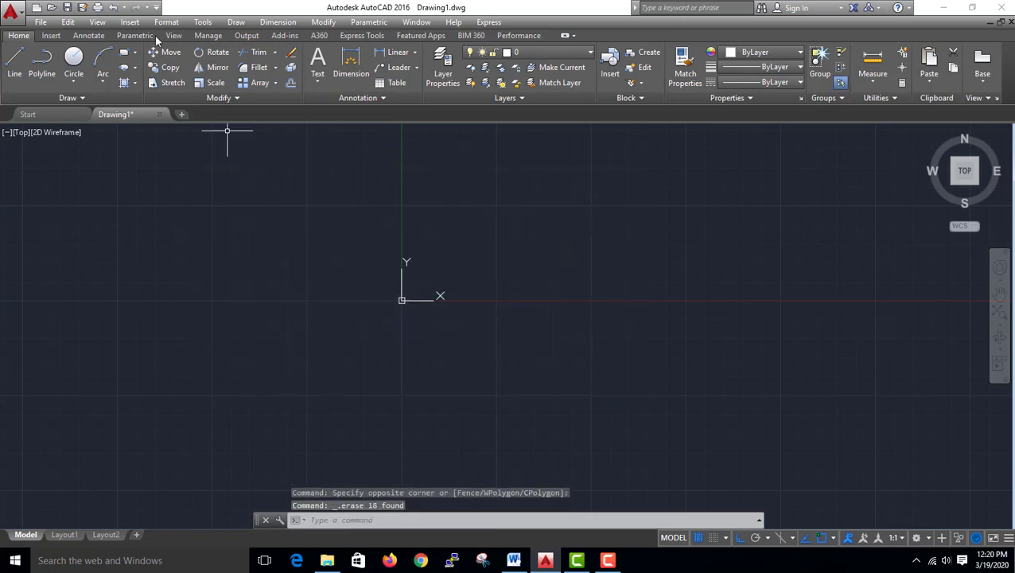
Draw one large rectangle in the middle of the drawing area.
left_click(124, 51)
left_click(265, 204)
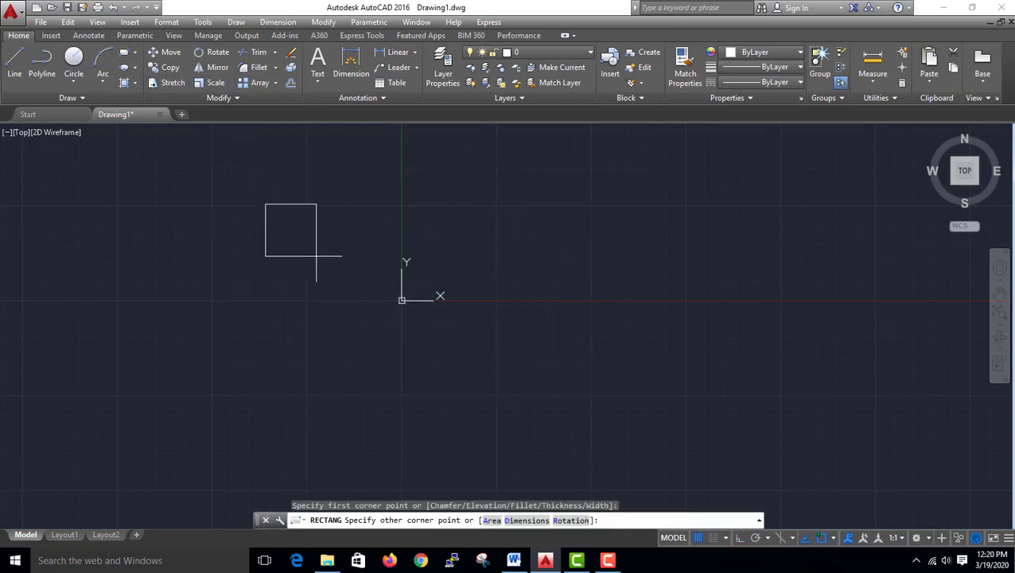
left_click(547, 468)
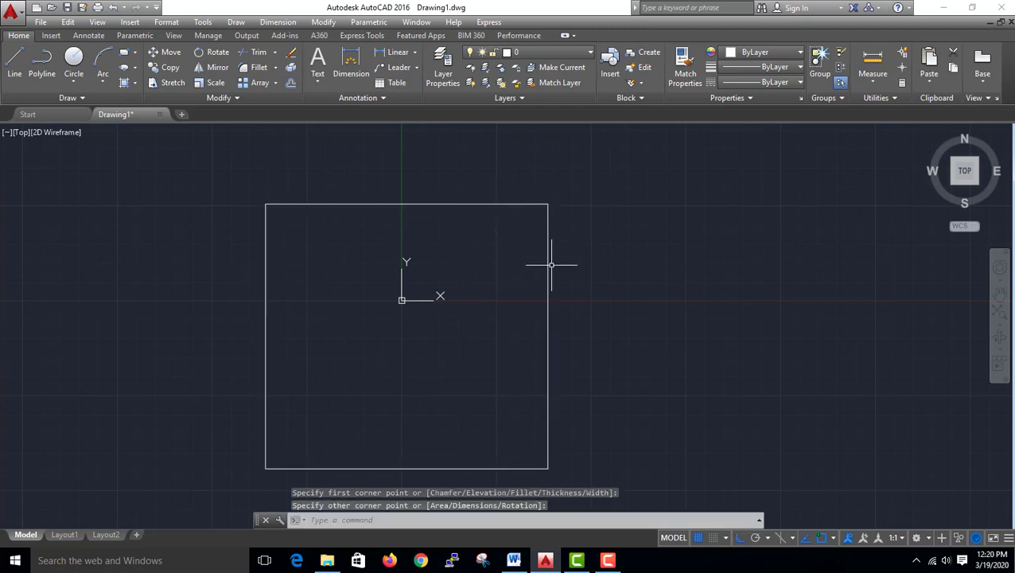
left_click(260, 69)
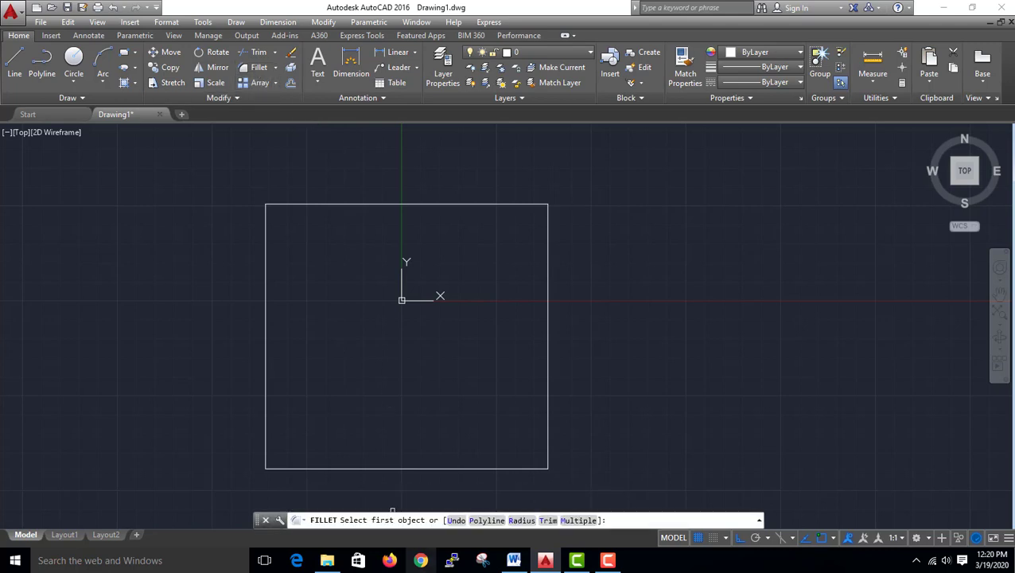
Set the fillet radius to 5 and pick the rectangle's top and right edges.
left_click(521, 521)
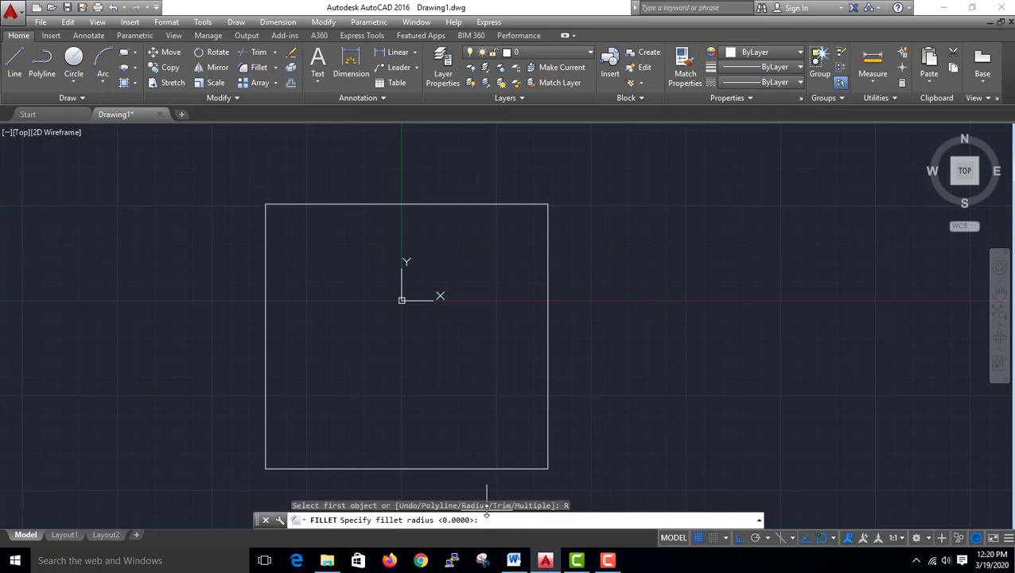
type("5")
key("Return")
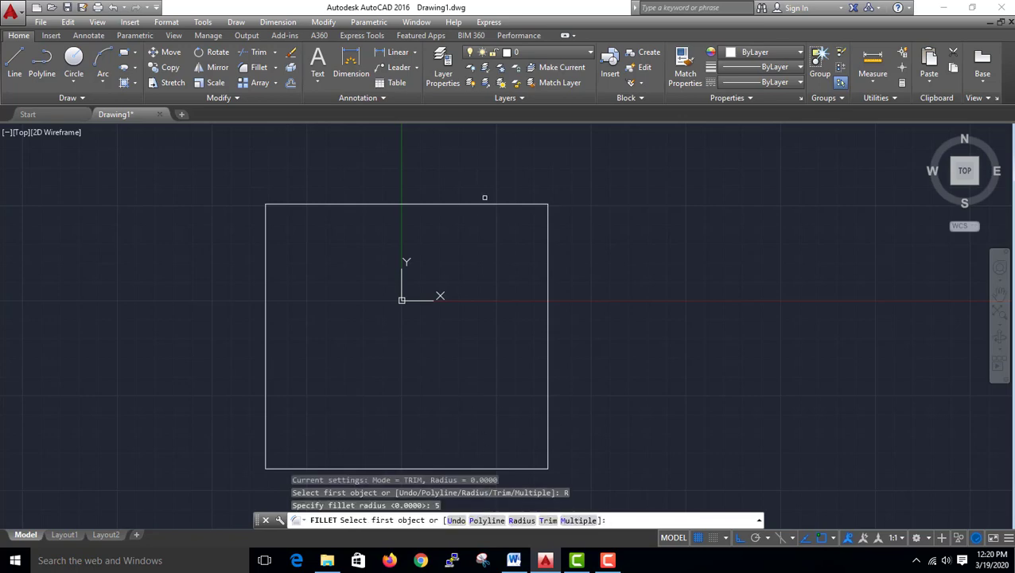
left_click(506, 206)
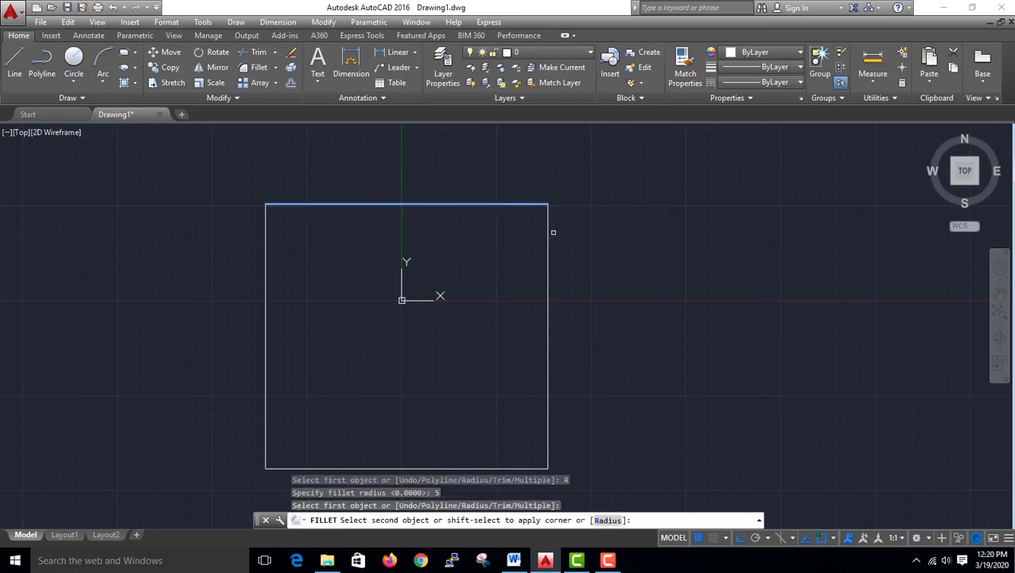
left_click(548, 238)
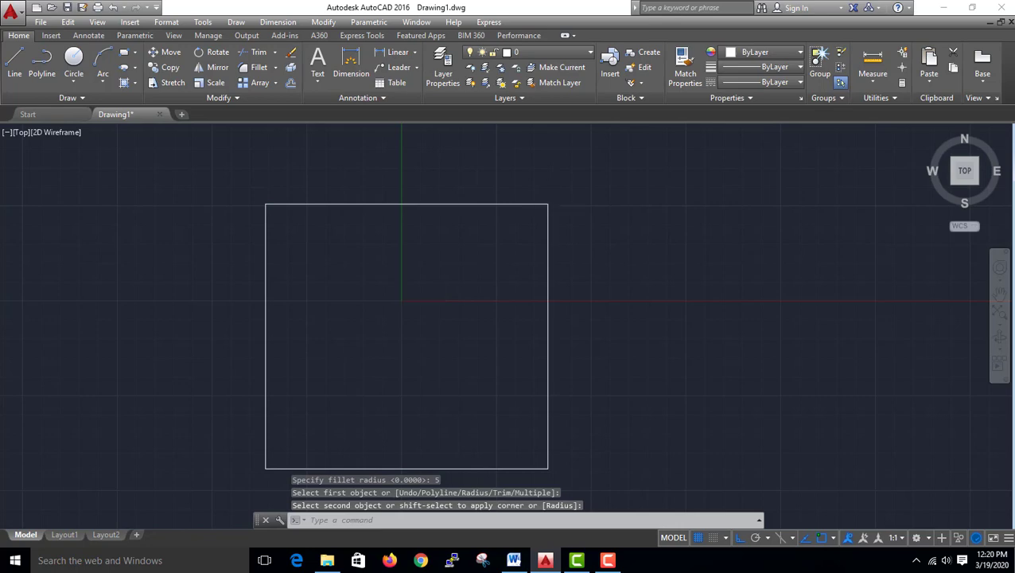
scroll(550, 208, "up", 3)
scroll(562, 176, "up", 3)
scroll(562, 174, "down", 3)
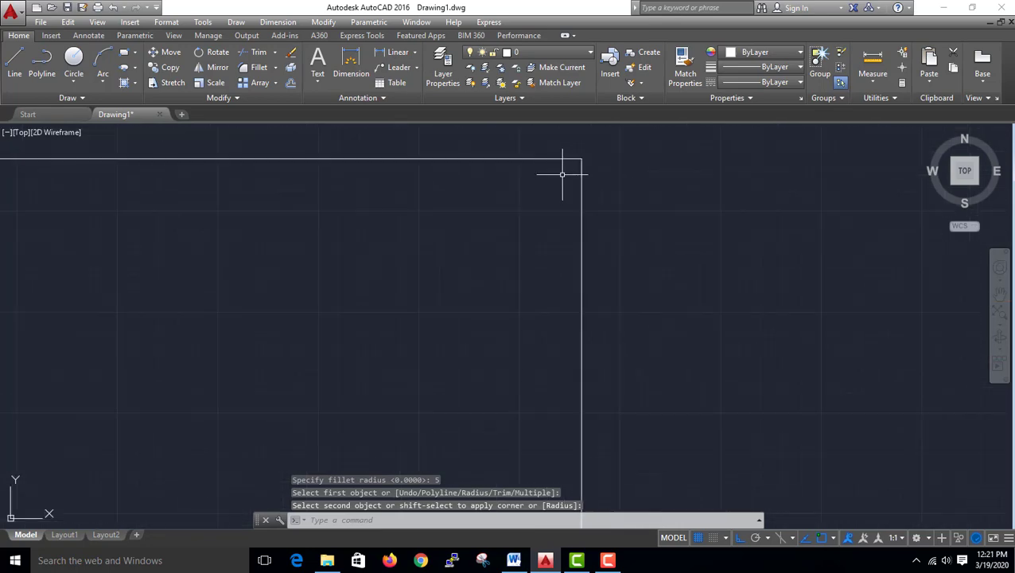
scroll(569, 181, "up", 1)
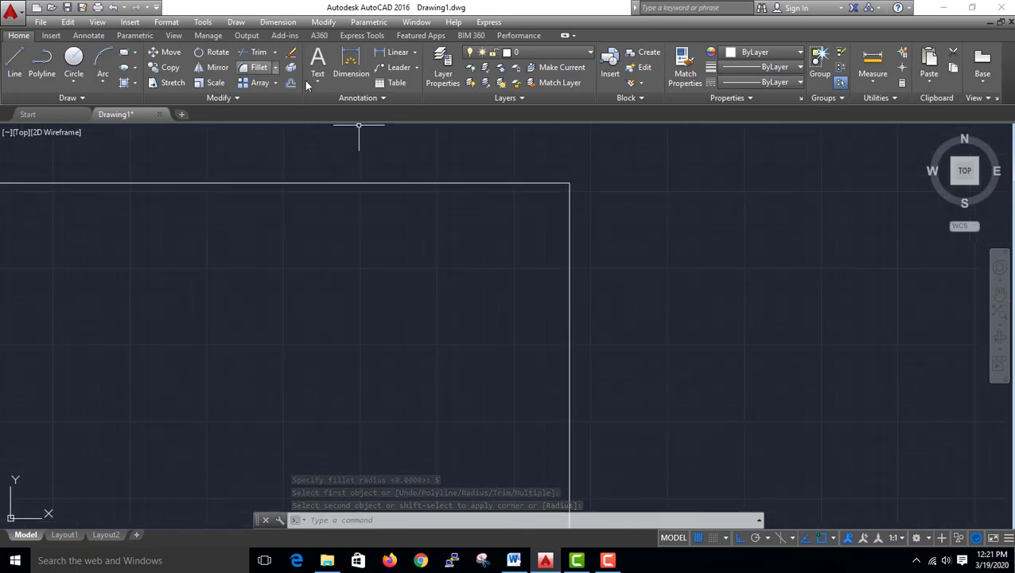
Restart Fillet with radius 20, pick the top edge, then cancel.
left_click(256, 70)
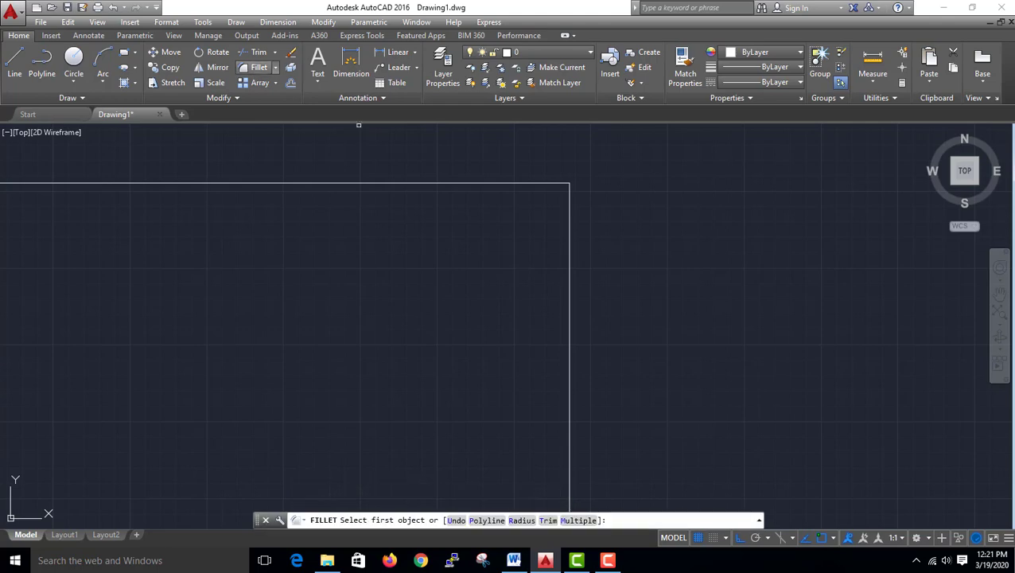
left_click(527, 521)
type("20")
key("Return")
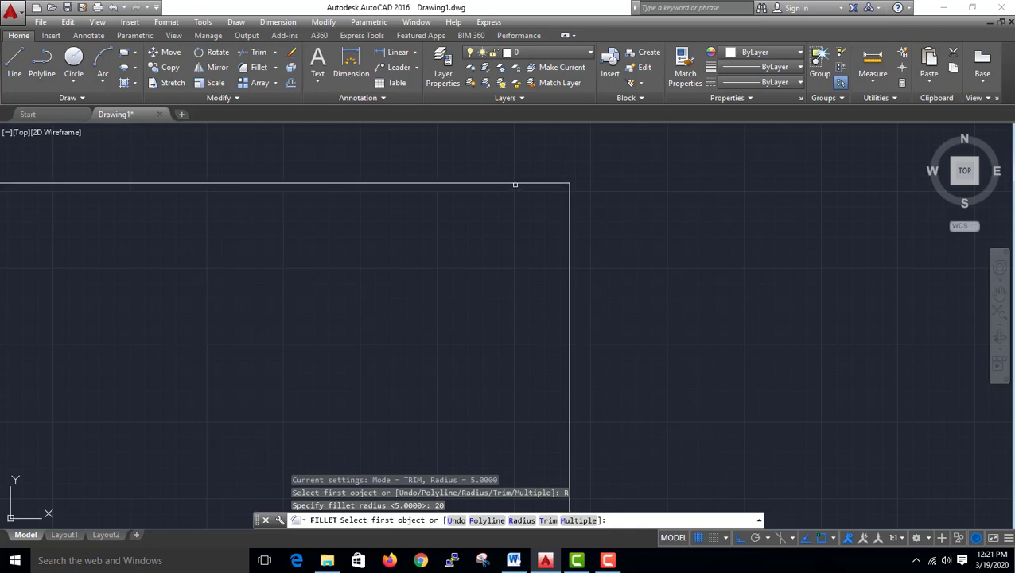
left_click(516, 185)
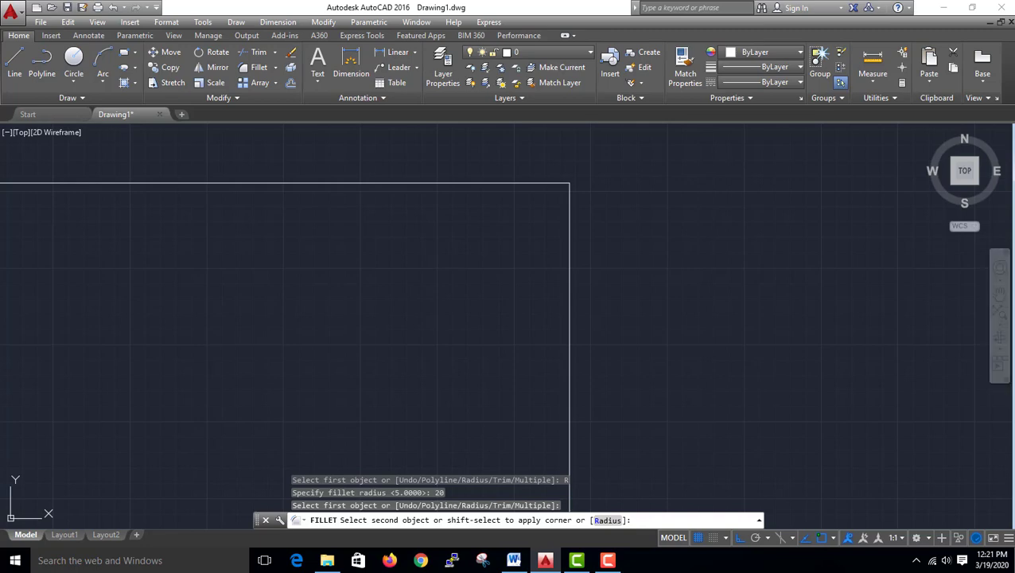
key("Escape")
Zoom out and window-select the rectangle.
scroll(410, 265, "down", 2)
scroll(410, 265, "down", 3)
scroll(418, 266, "up", 5)
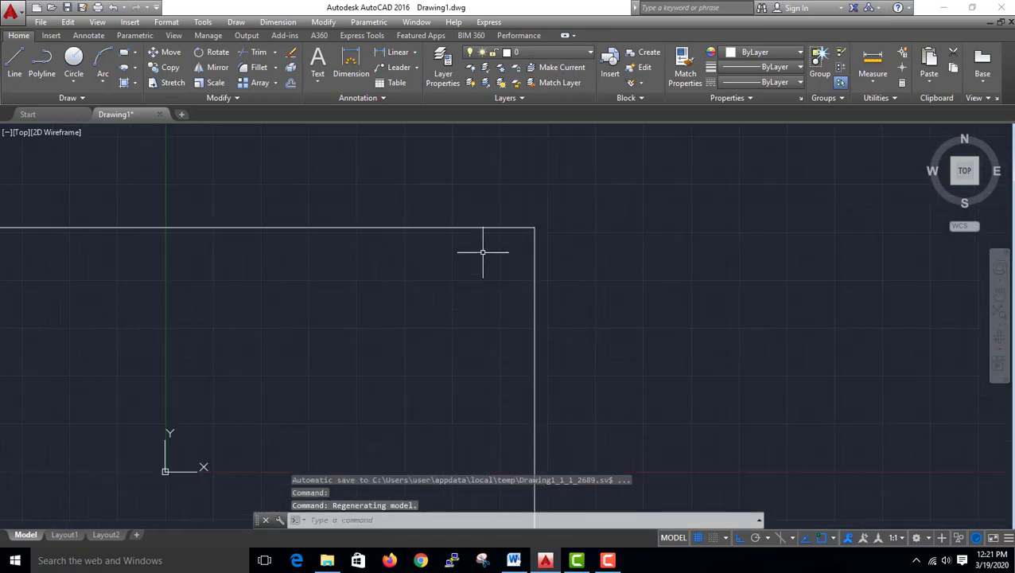
left_click(560, 219)
left_click(493, 253)
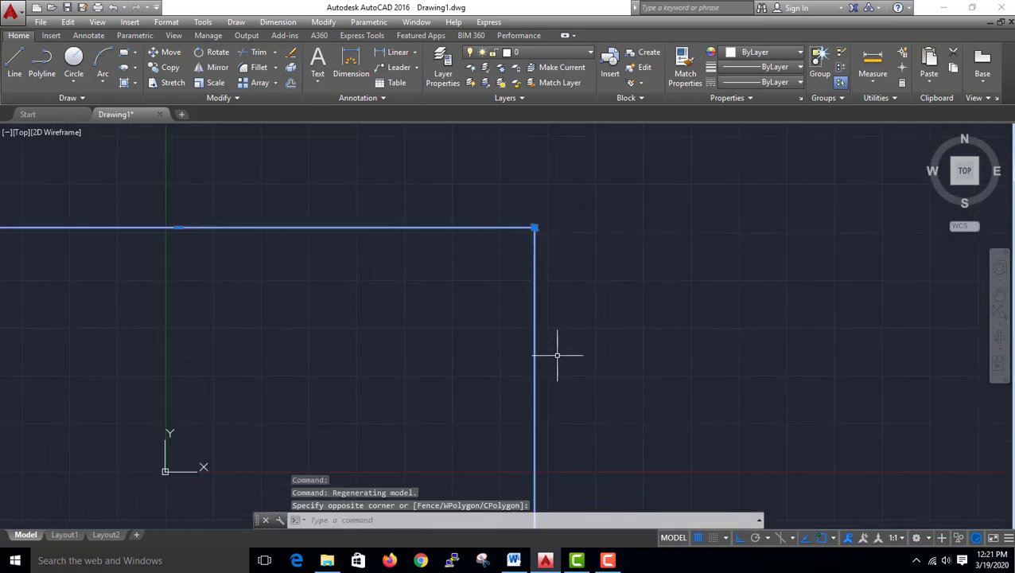
left_click(607, 560)
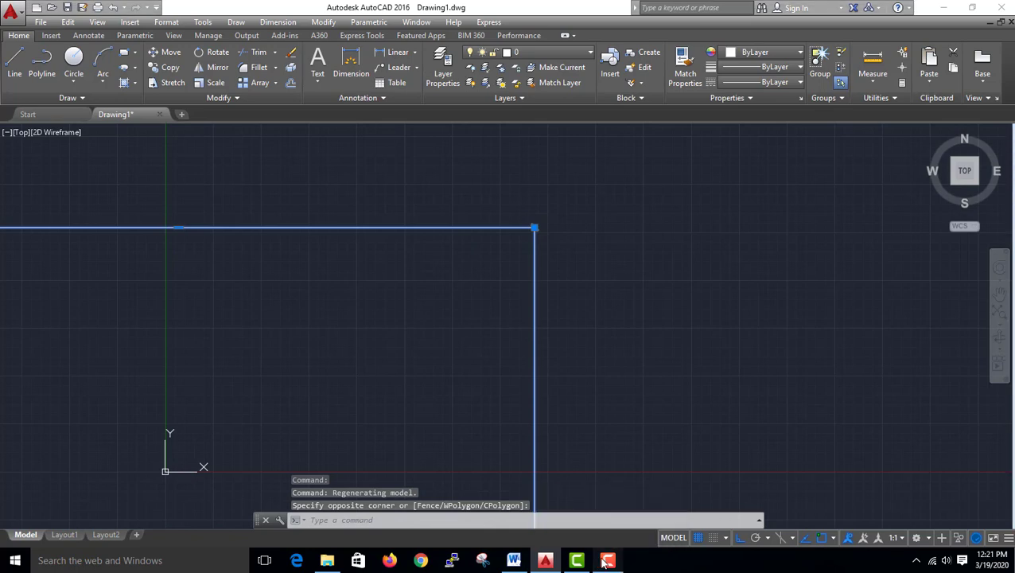
left_click(955, 501)
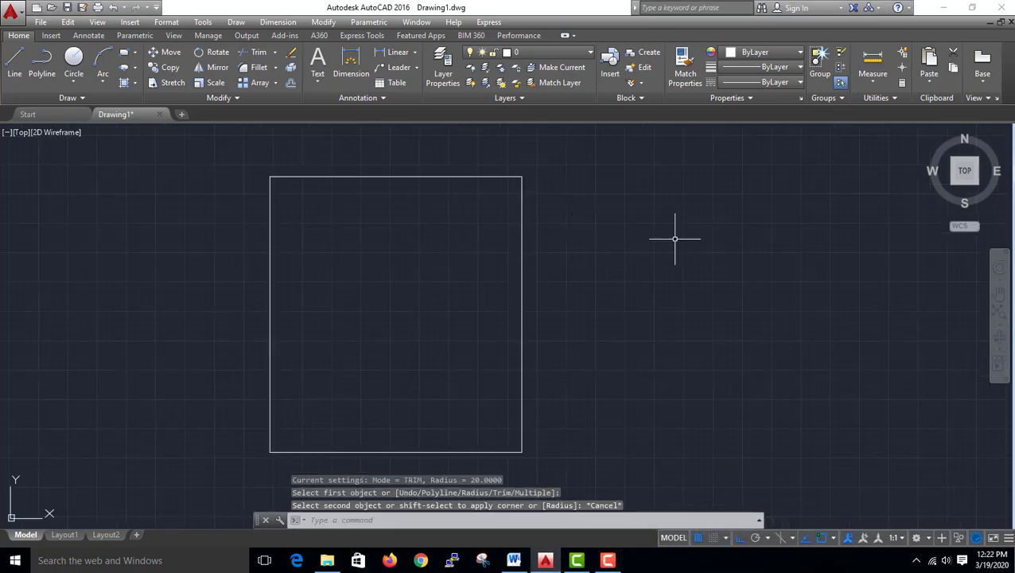
Fillet the top and right edges with a 25 radius to round the top-right corner.
left_click(255, 67)
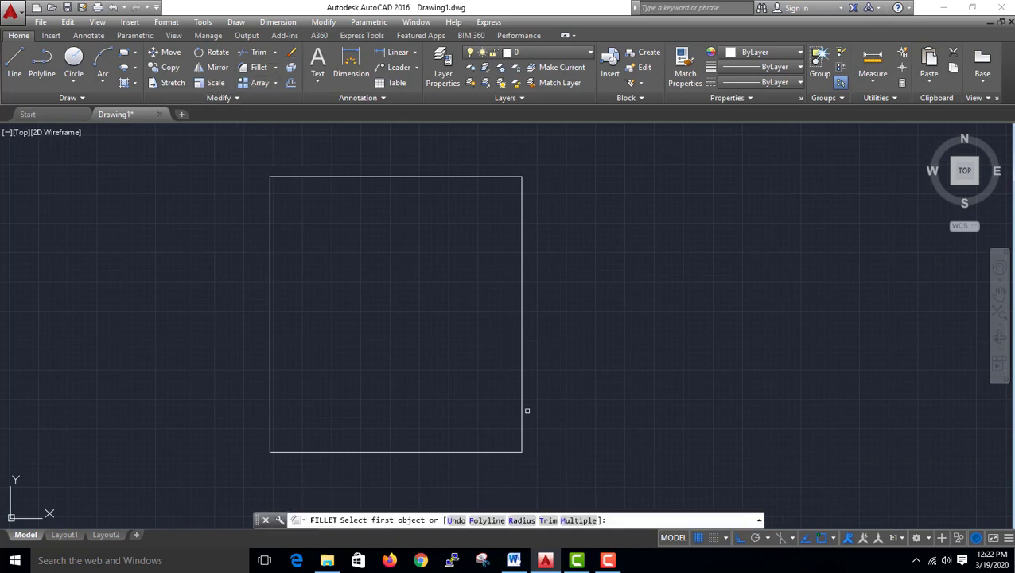
left_click(525, 521)
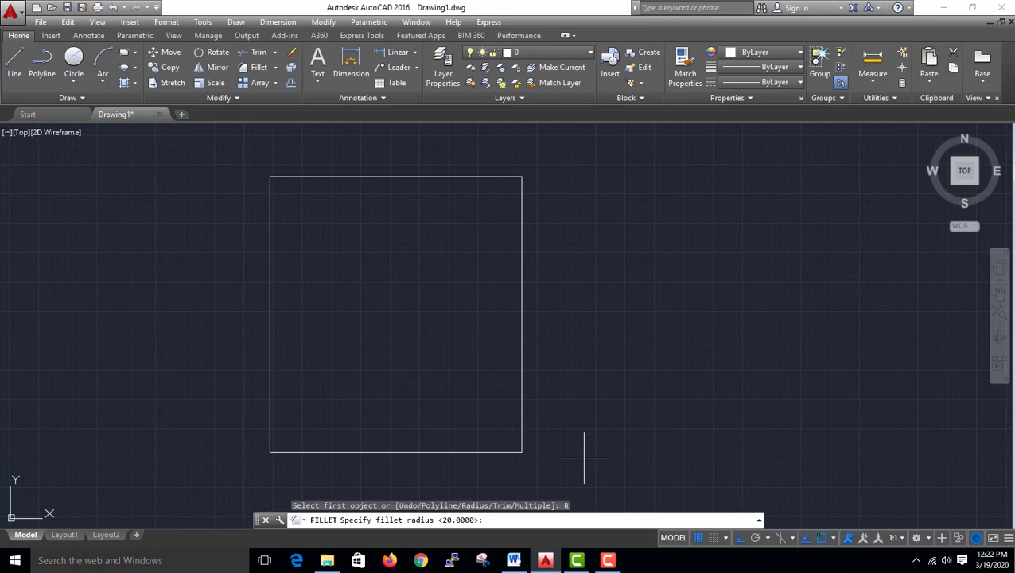
type("25")
key("Return")
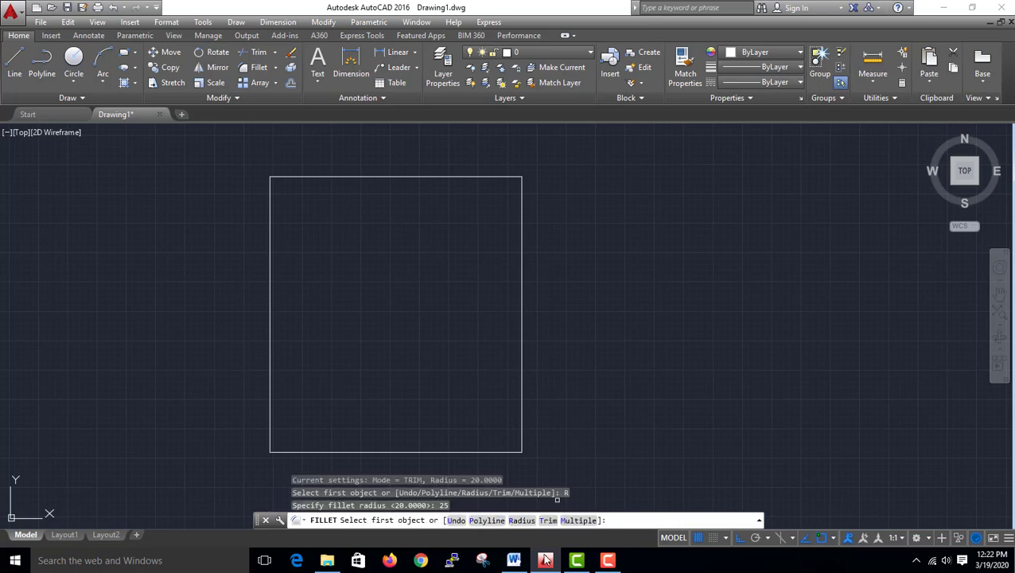
left_click(478, 178)
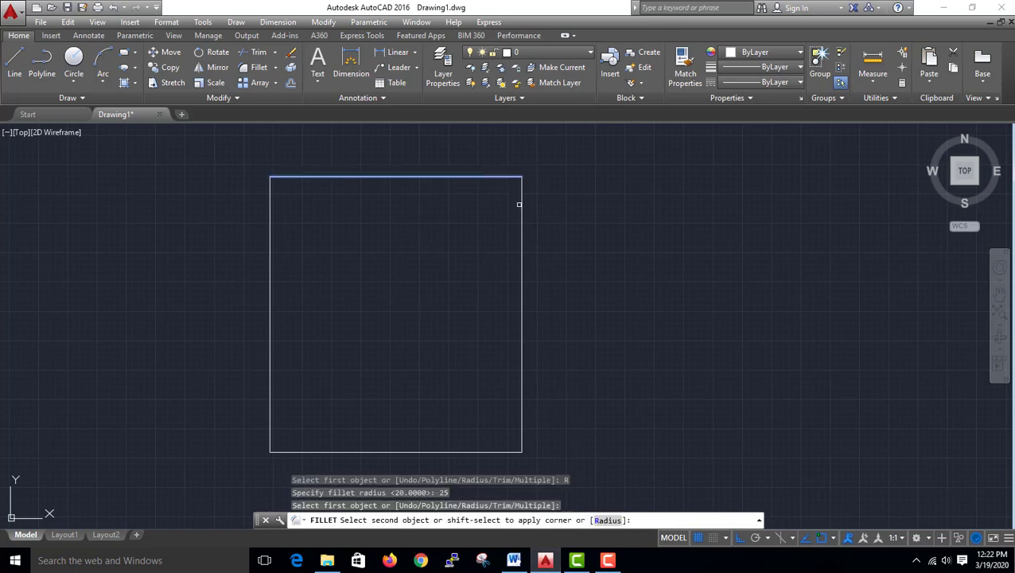
left_click(519, 205)
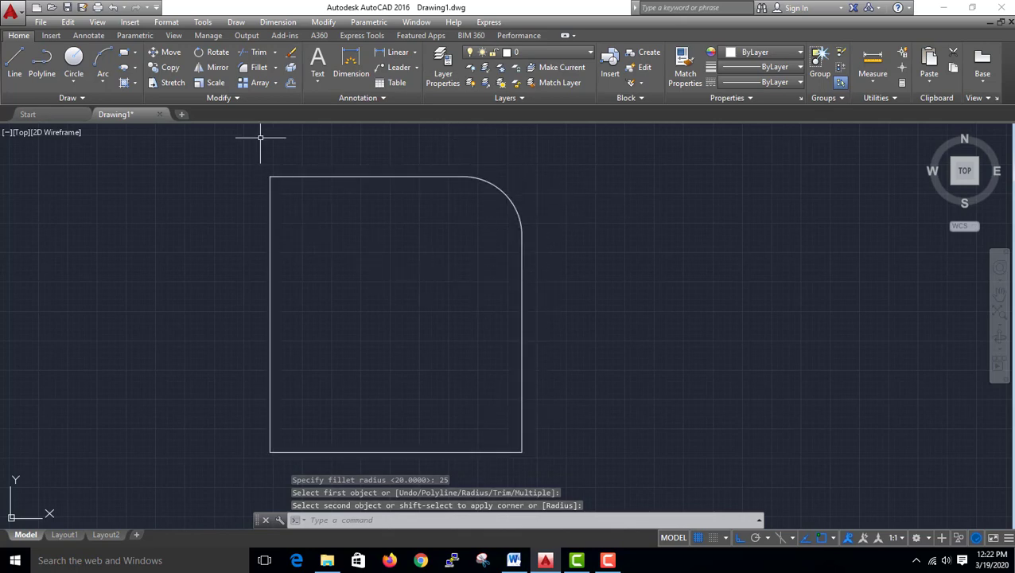
Using Fillet's Multiple option, round the bottom-right, bottom-left and top-left corners at radius 25.
left_click(258, 69)
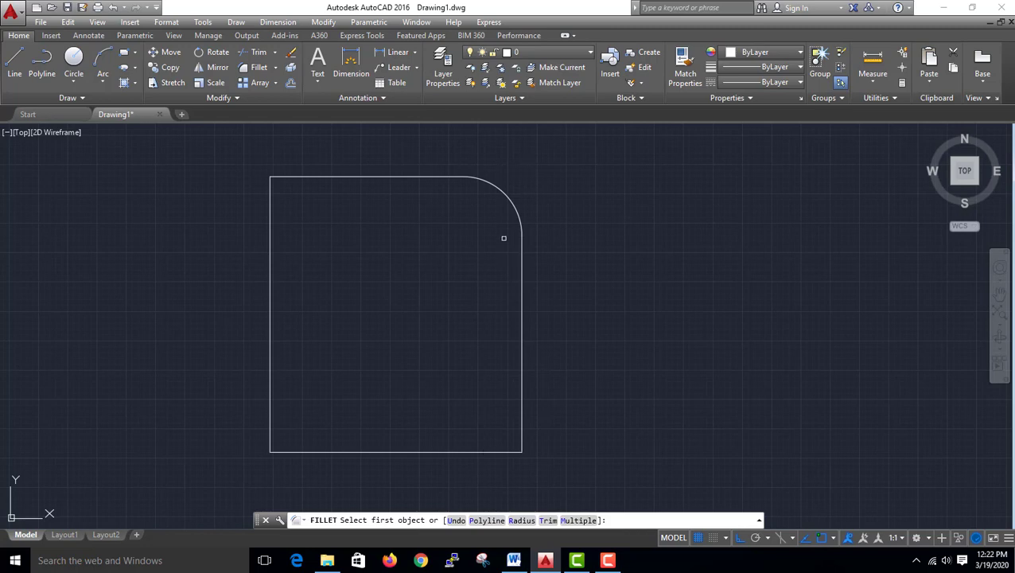
left_click(583, 521)
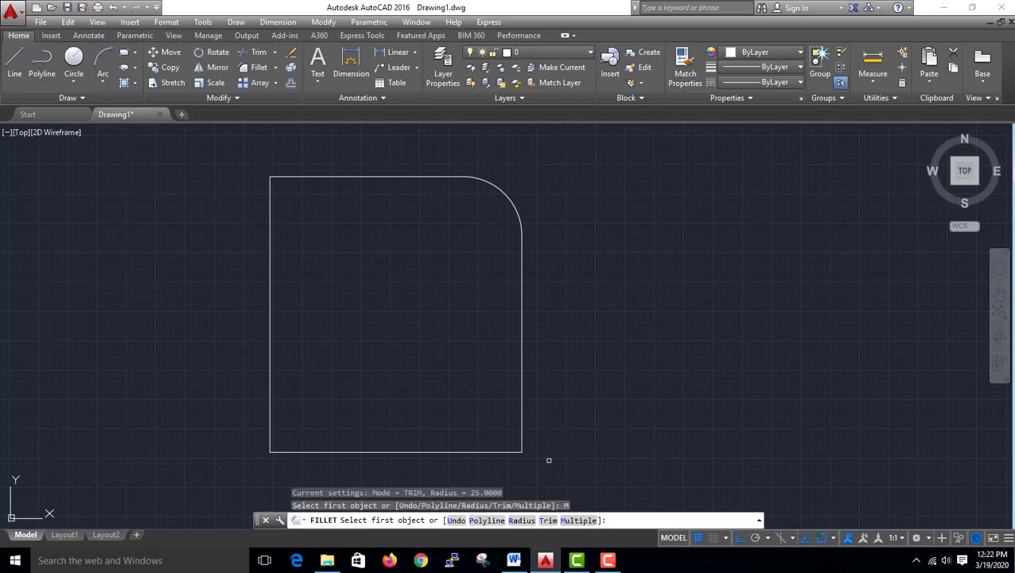
left_click(517, 425)
left_click(450, 451)
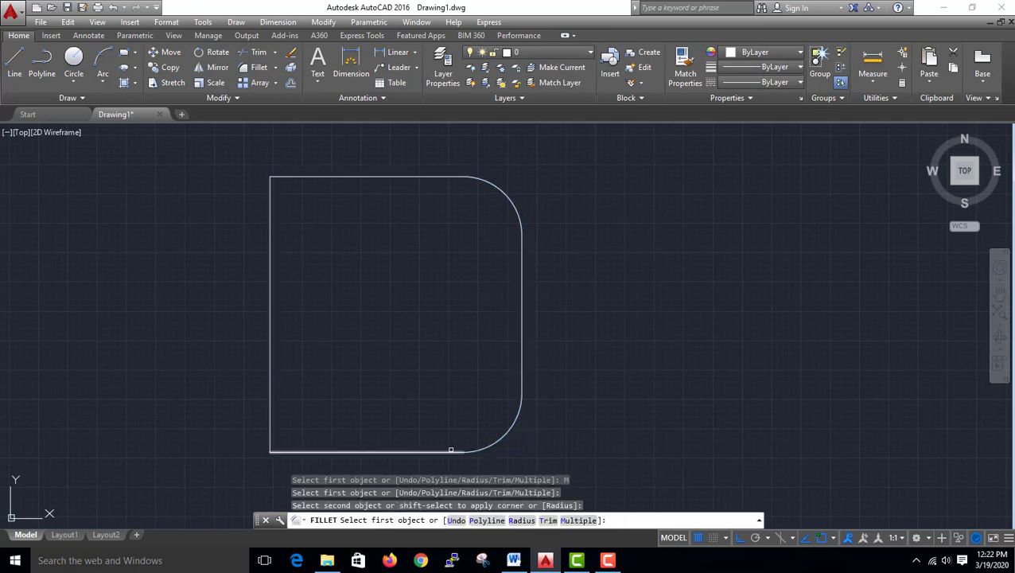
left_click(335, 451)
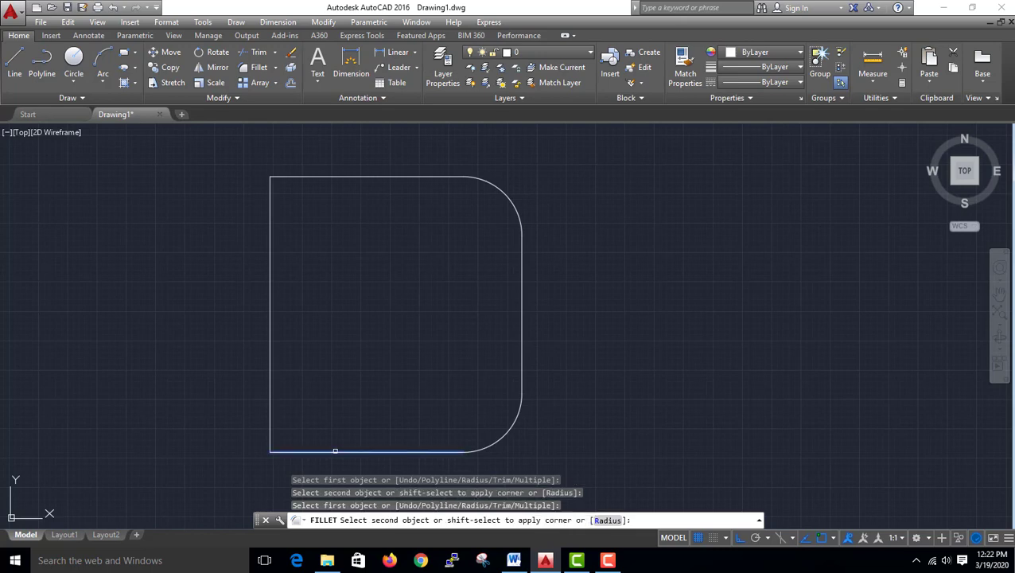
left_click(272, 412)
left_click(302, 176)
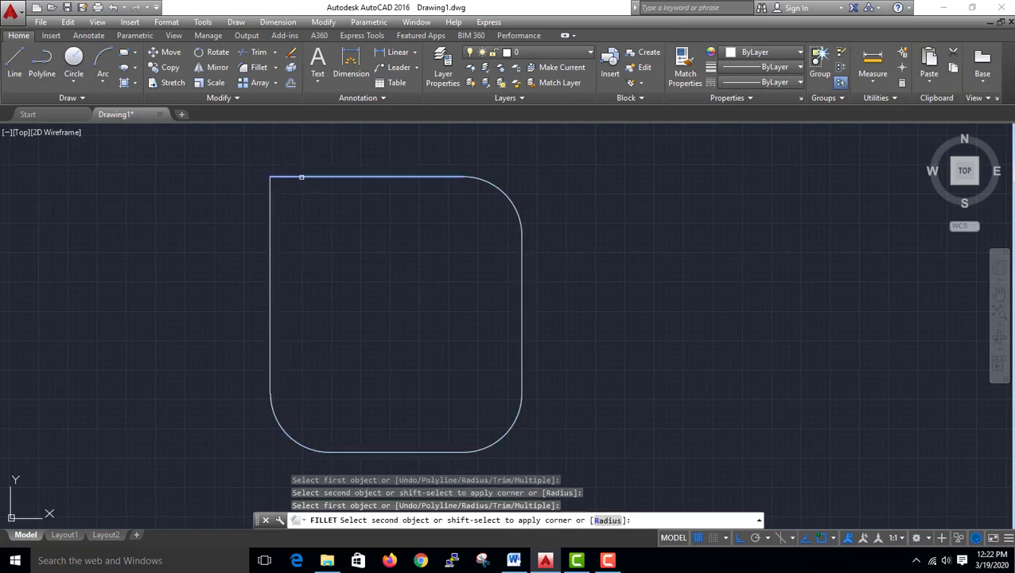
left_click(267, 242)
left_click(271, 247)
left_click(270, 251)
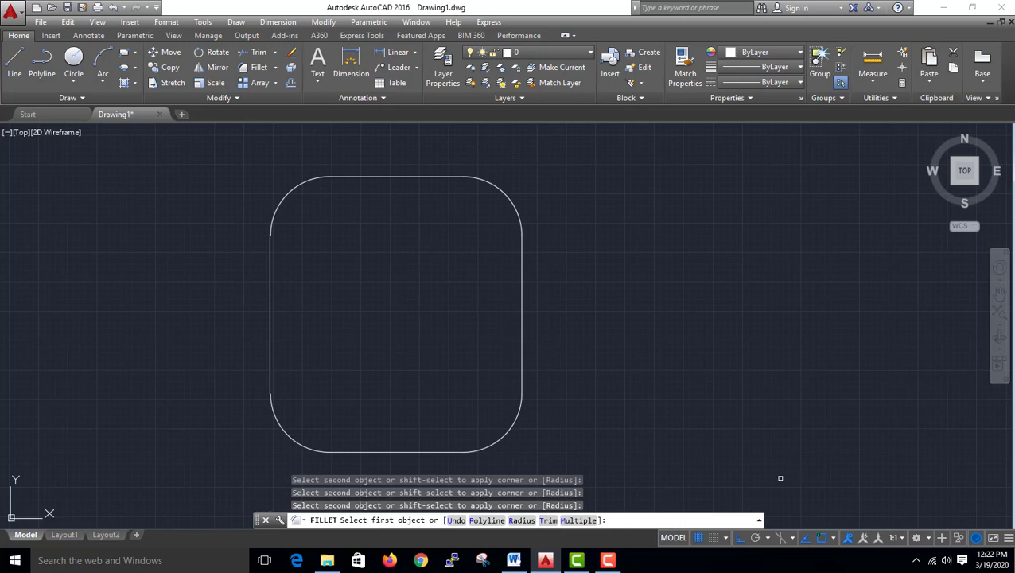
Undo two fillets, then with No trim add a bottom-left arc keeping the corner lines.
key("ctrl+z")
key("ctrl+z")
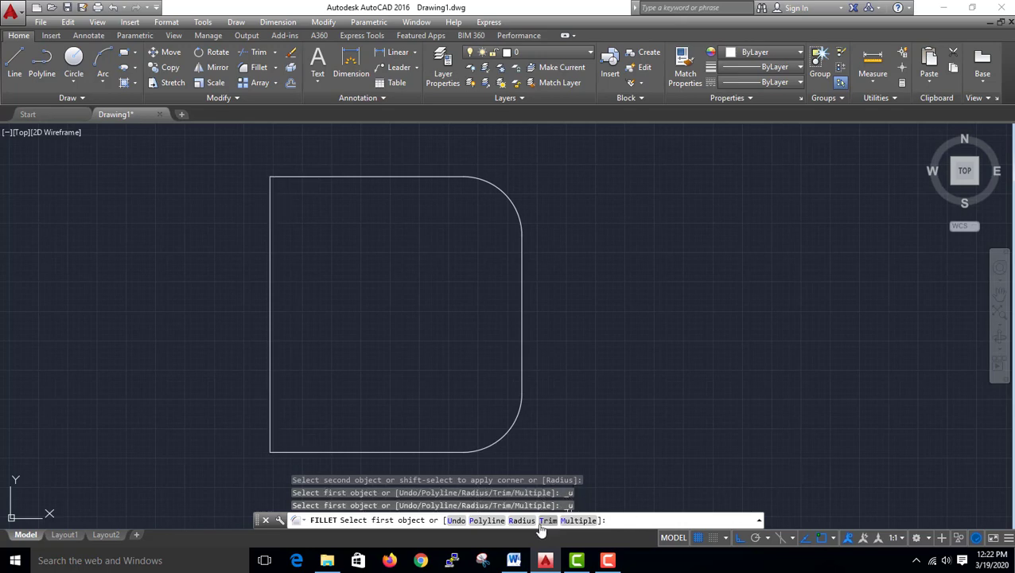
type("T")
key("Return")
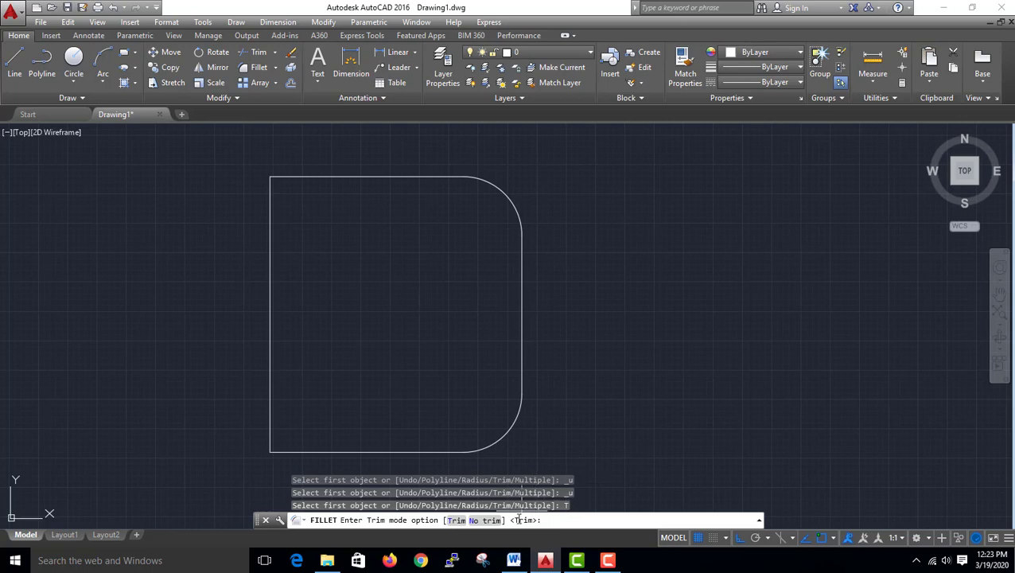
left_click(485, 520)
left_click(337, 453)
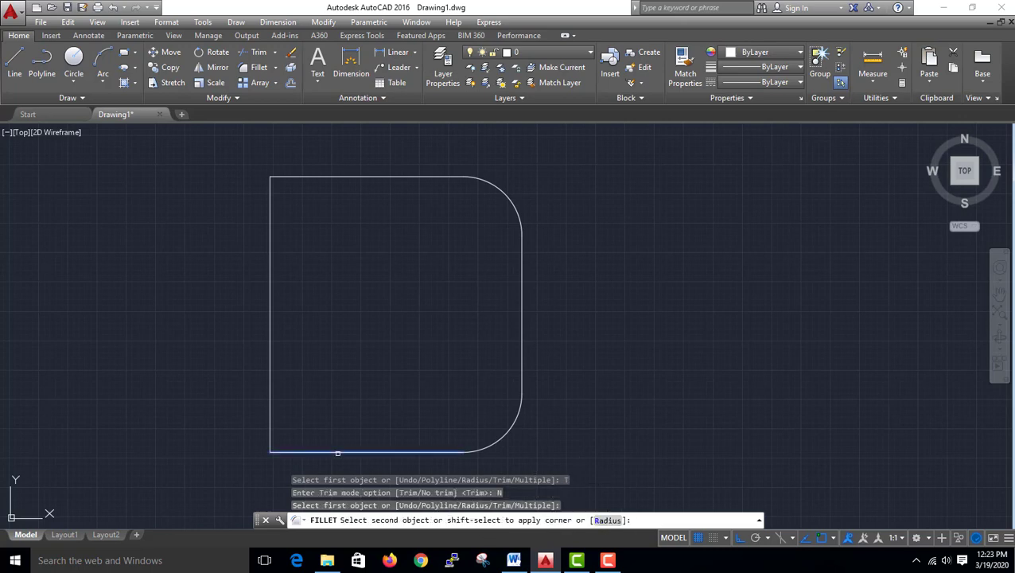
left_click(268, 411)
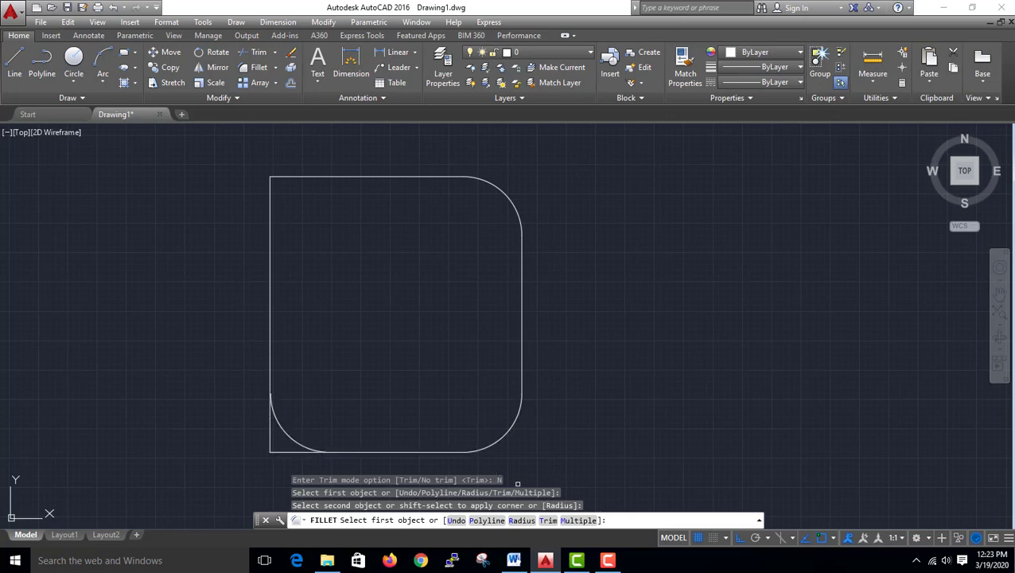
Switch fillet back to Trim mode and cleanly re-round the top-left corner.
left_click(548, 521)
left_click(459, 520)
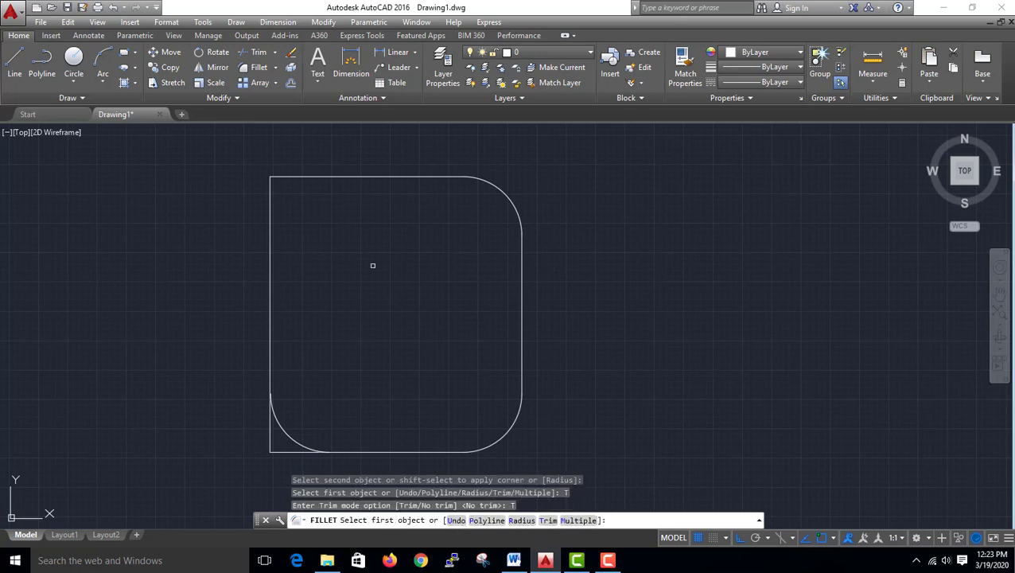
left_click(340, 179)
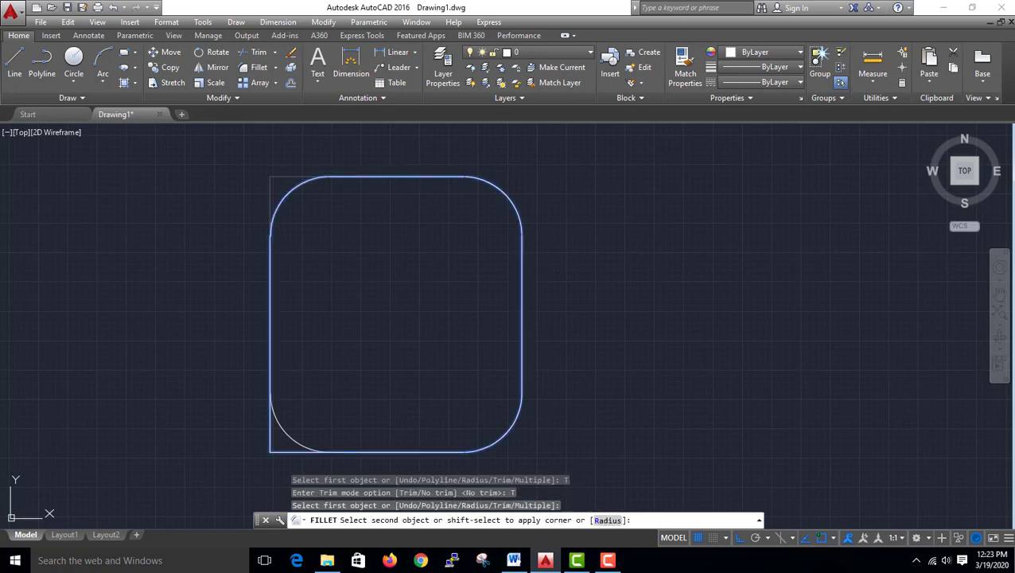
left_click(269, 222)
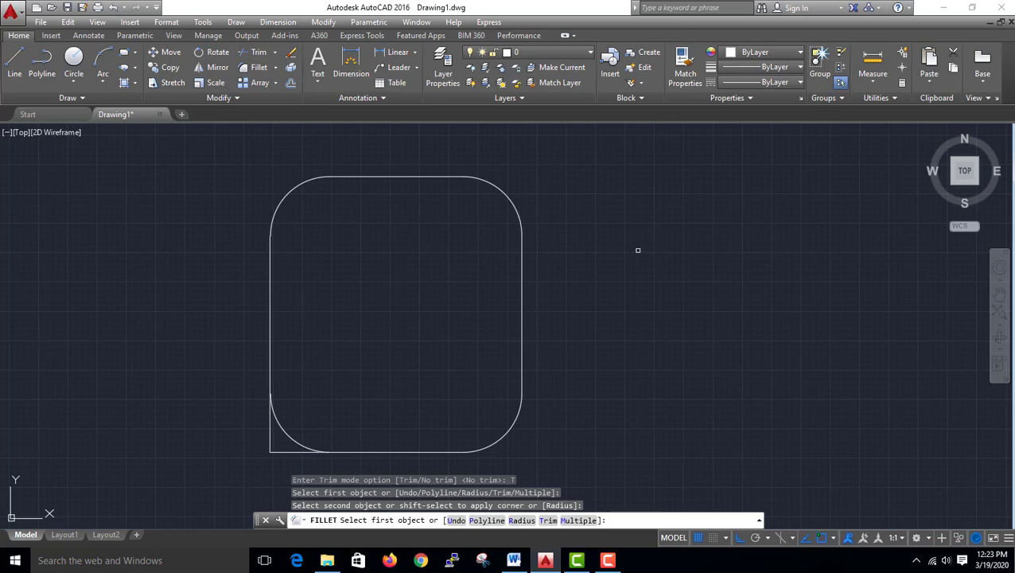
key("Escape")
Window-select the rounded rectangle and delete it.
left_click(583, 169)
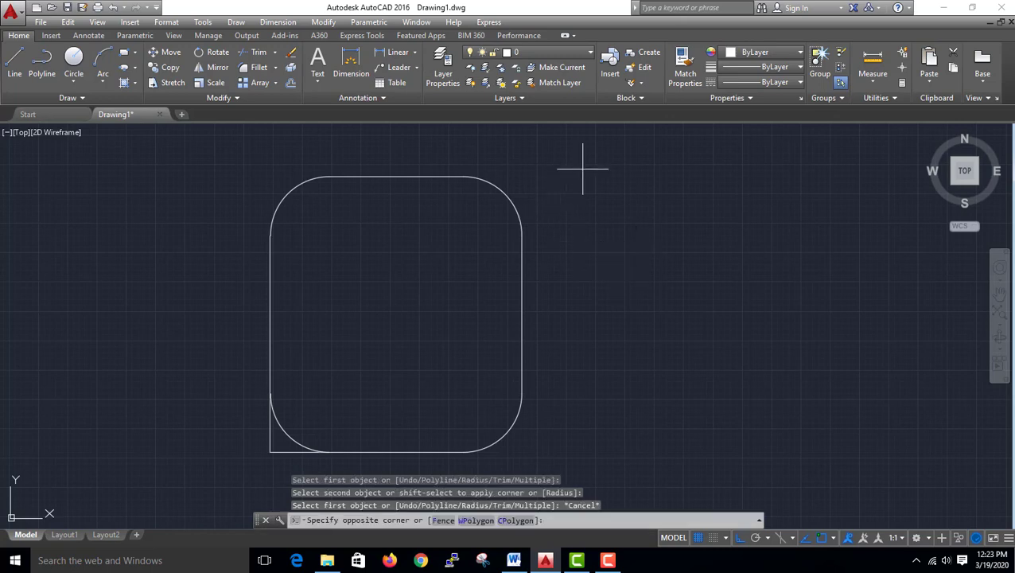
left_click(215, 465)
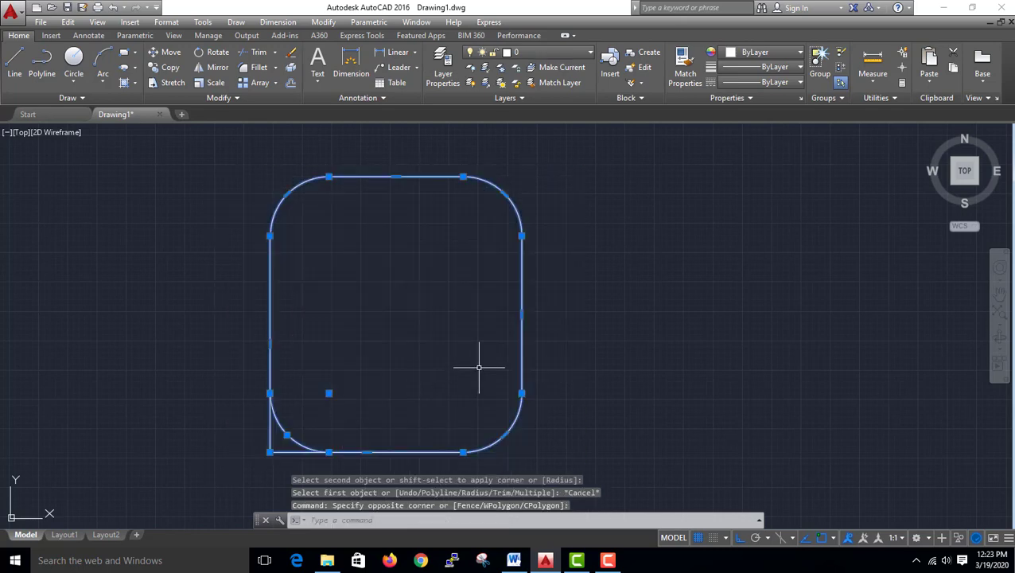
key("Delete")
Draw a new plain rectangle with REC from the upper-left to the lower-right corner.
type("rec")
key("Return")
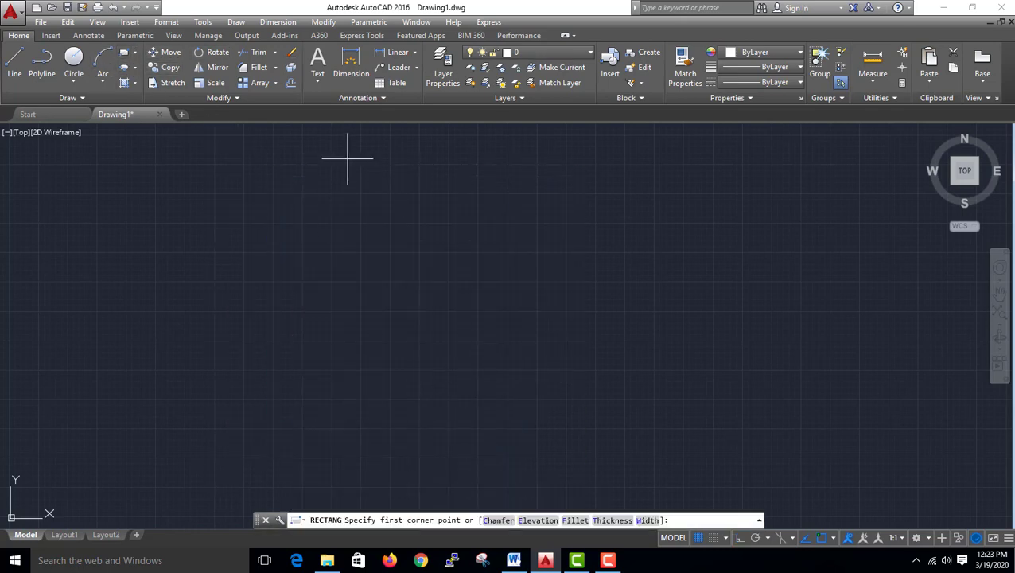
left_click(347, 159)
left_click(608, 426)
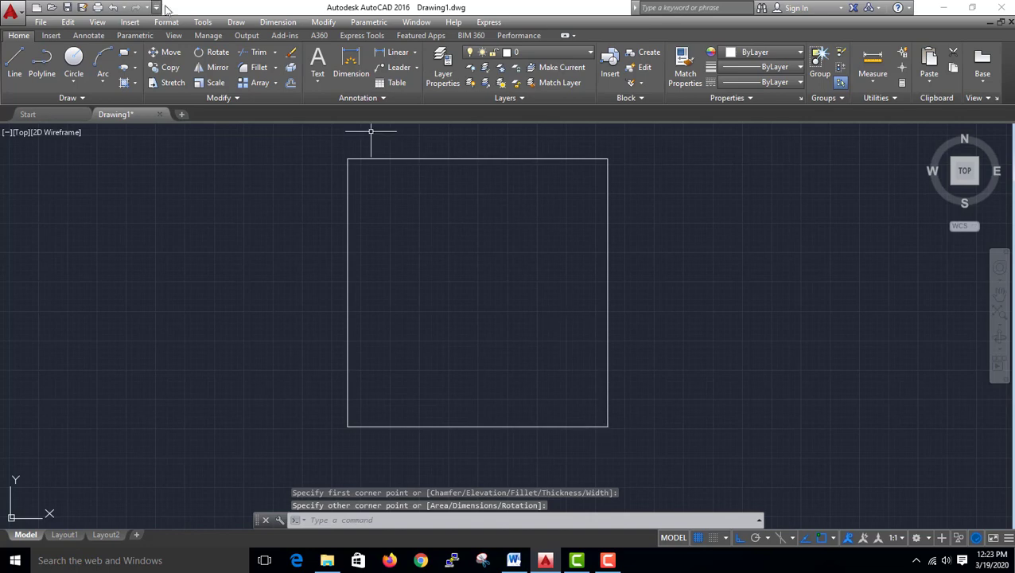
Chamfer the bottom-right corner with distances 20 and 25 using the right and bottom edges.
left_click(275, 68)
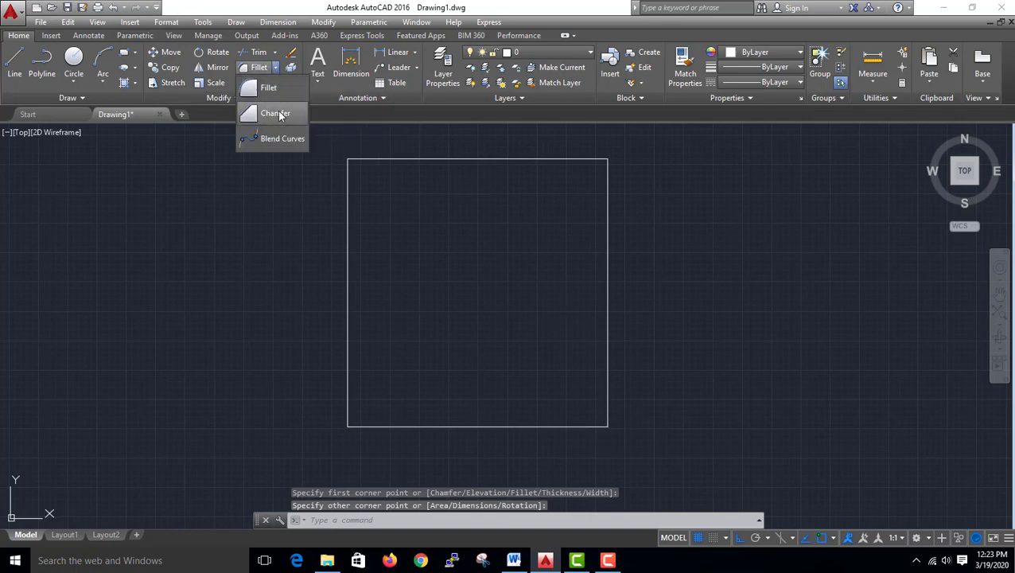
left_click(275, 113)
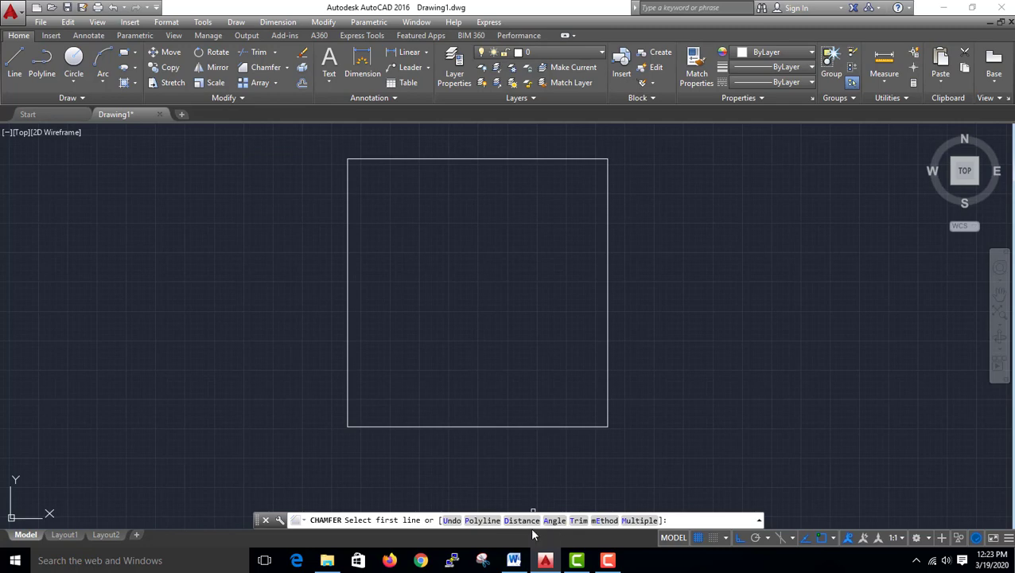
left_click(521, 520)
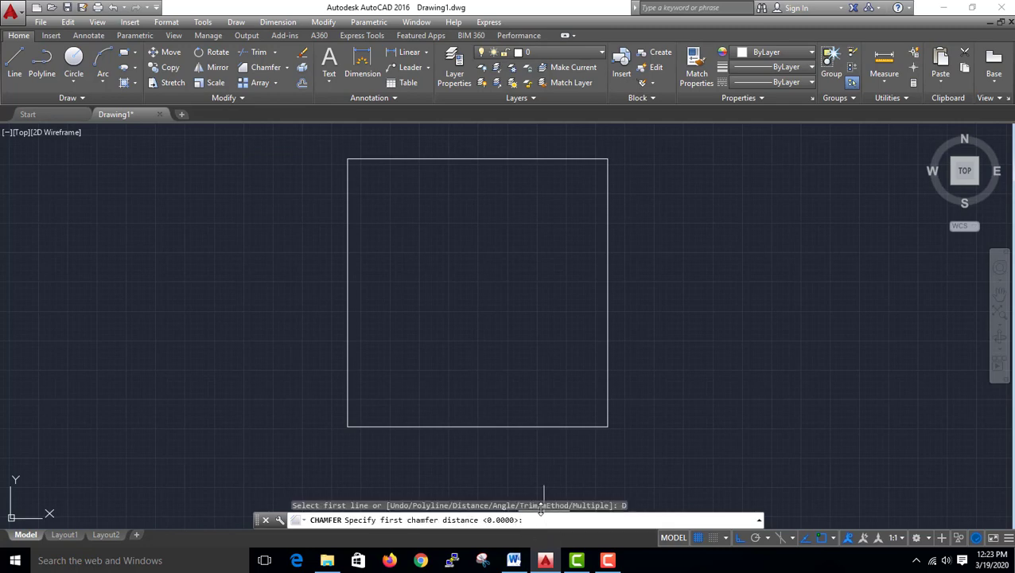
type("20")
key("Return")
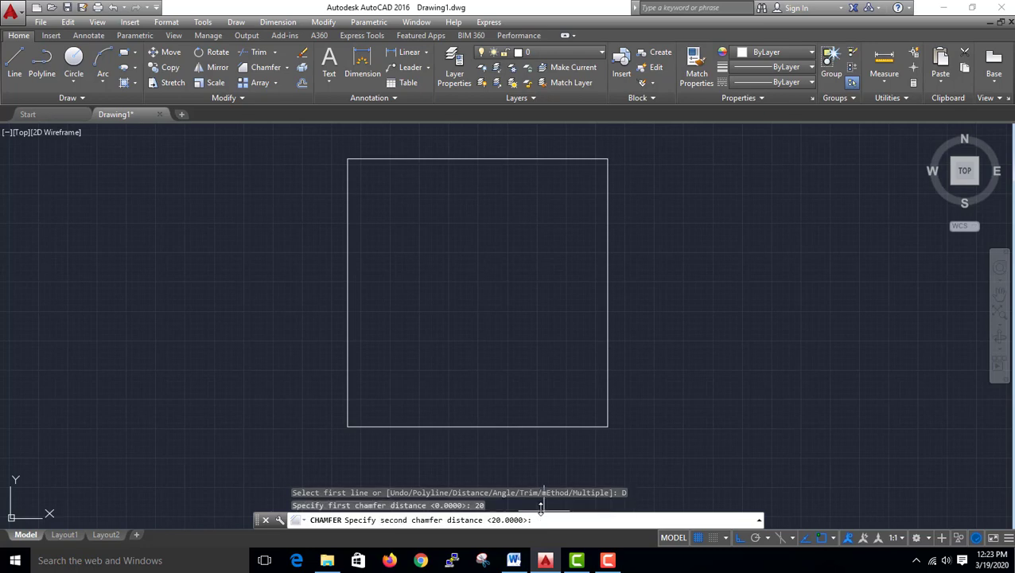
type("25")
key("Return")
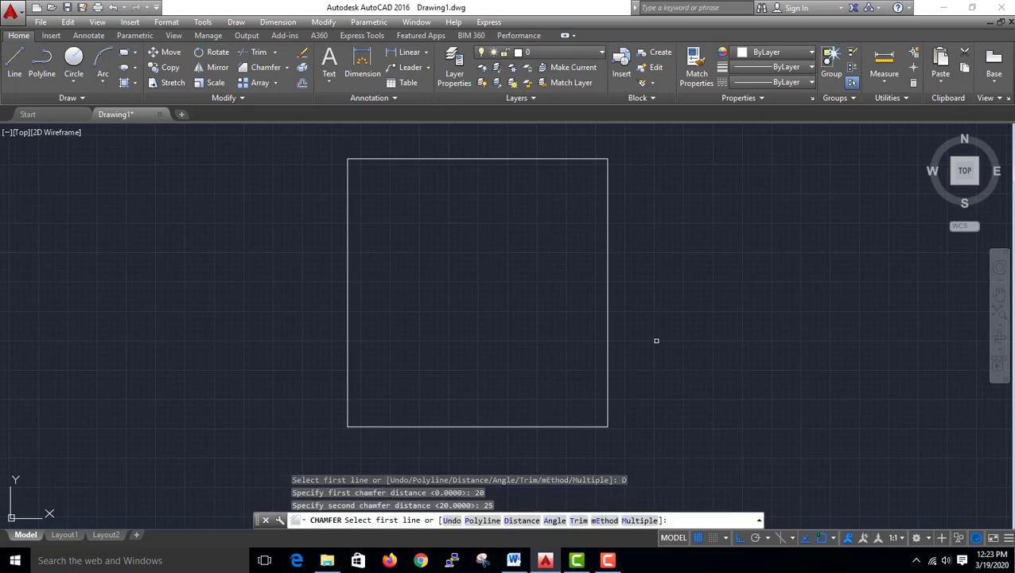
left_click(609, 383)
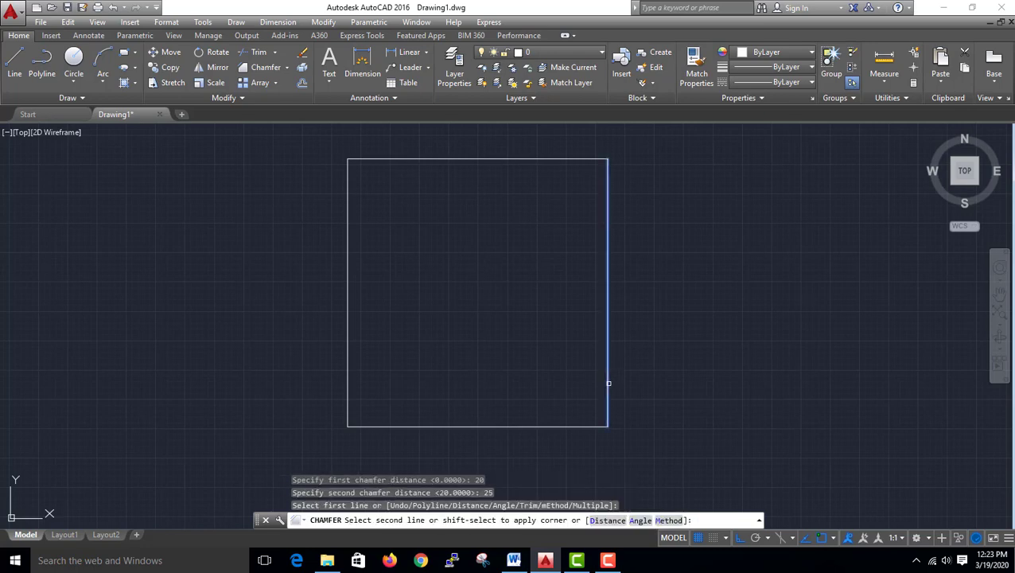
left_click(580, 426)
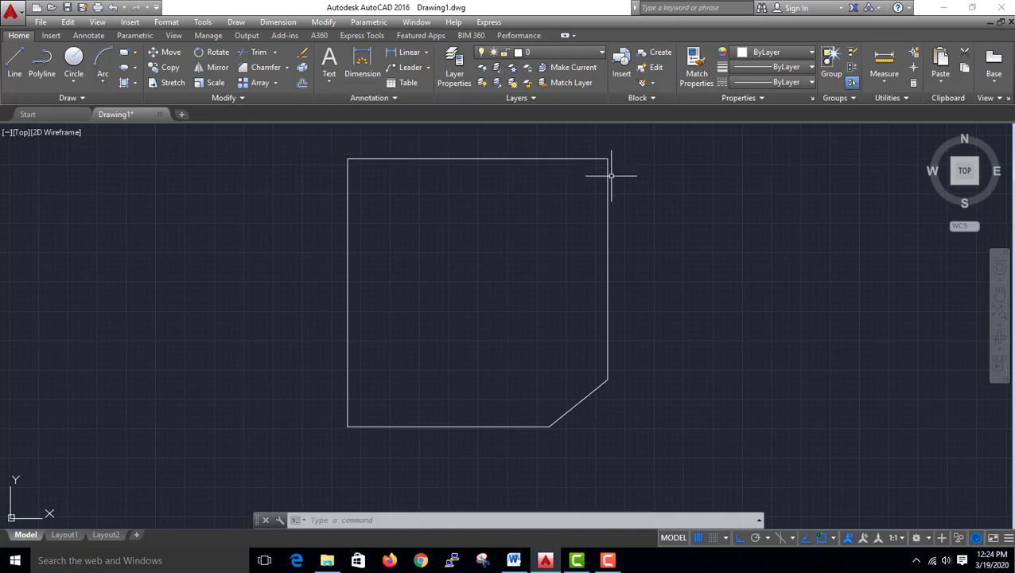
Using Chamfer's Multiple option, cut the top-right, top-left and bottom-left corners, then finish.
left_click(265, 68)
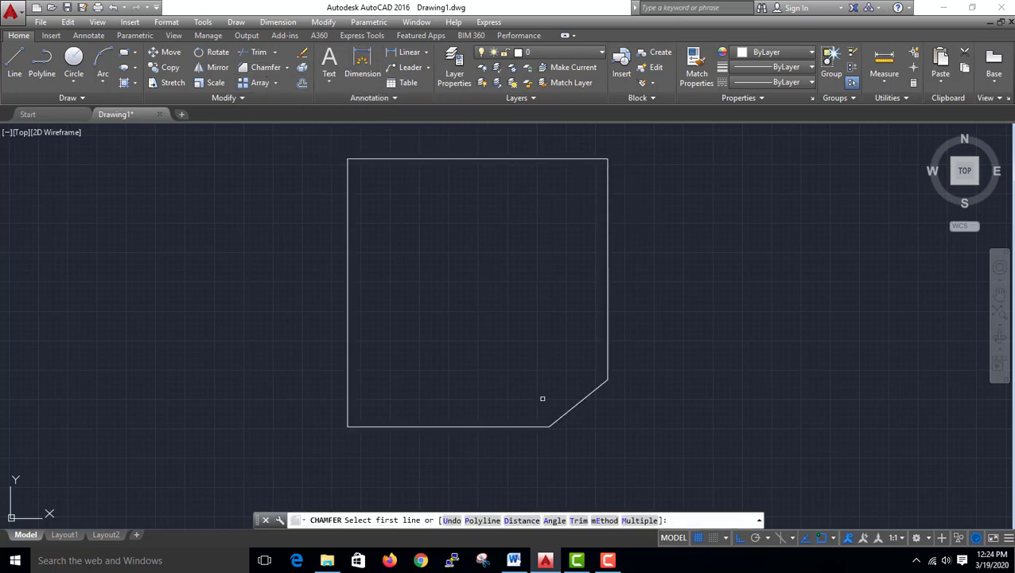
left_click(639, 521)
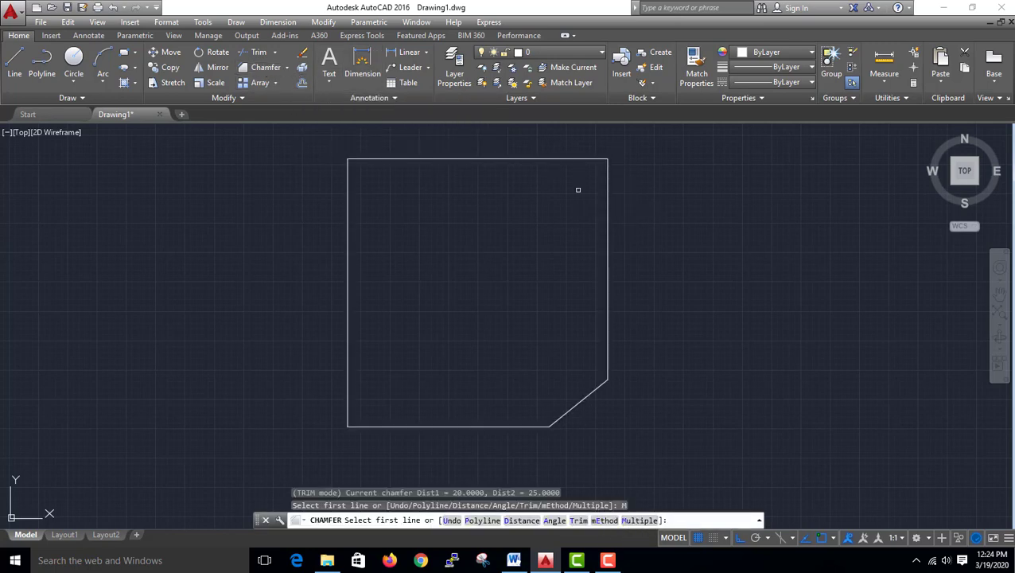
left_click(563, 158)
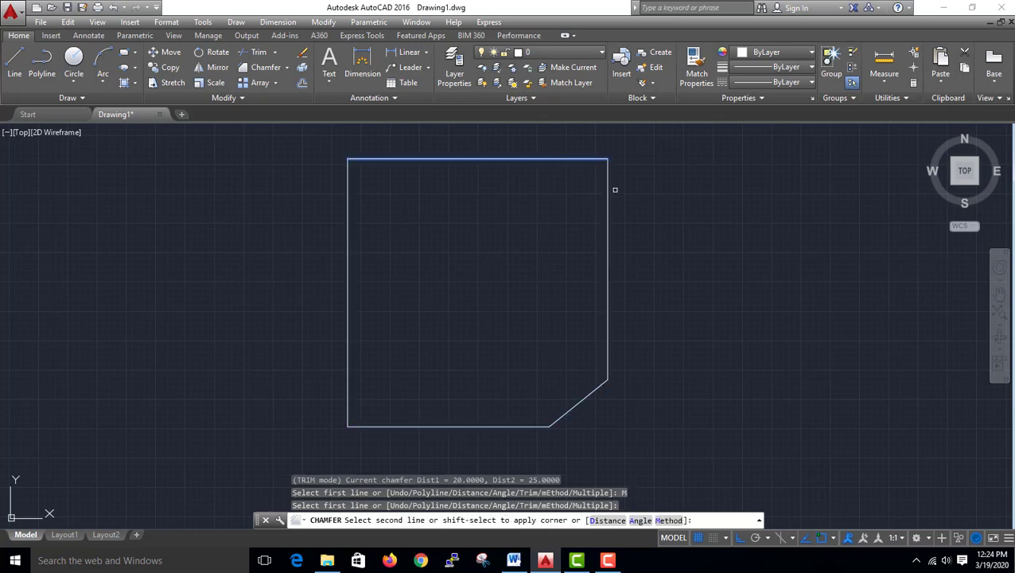
left_click(606, 213)
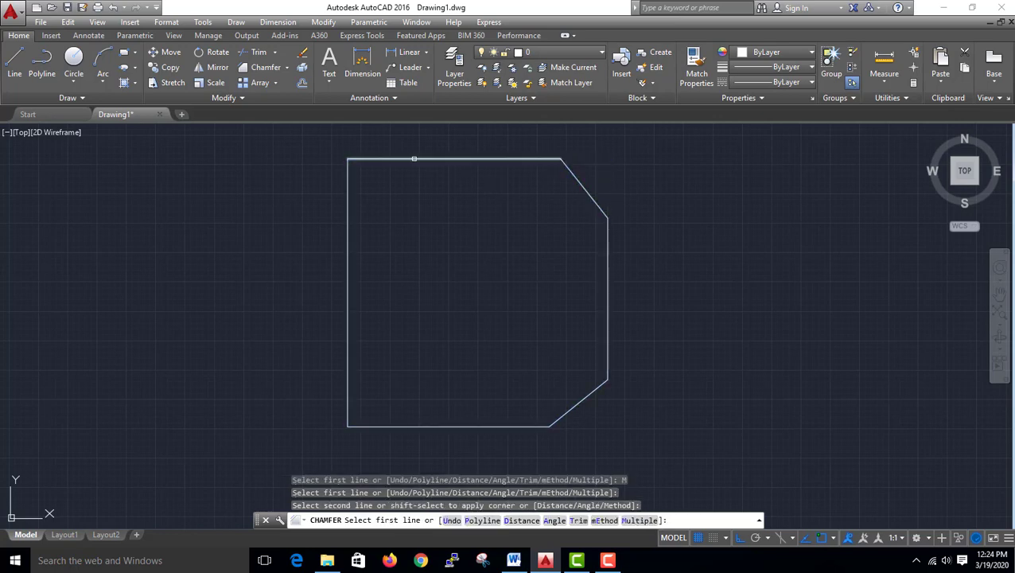
left_click(415, 158)
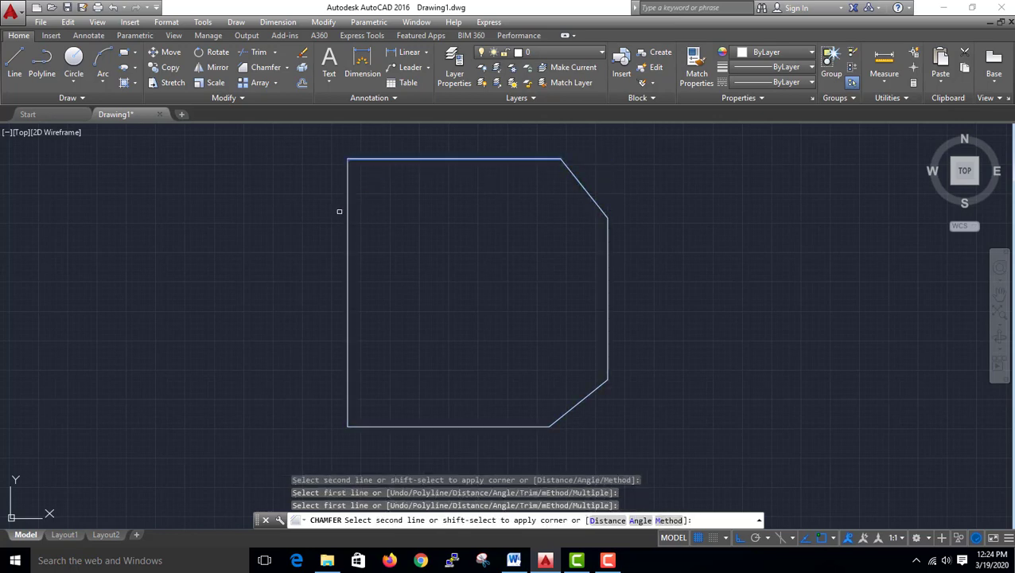
left_click(346, 215)
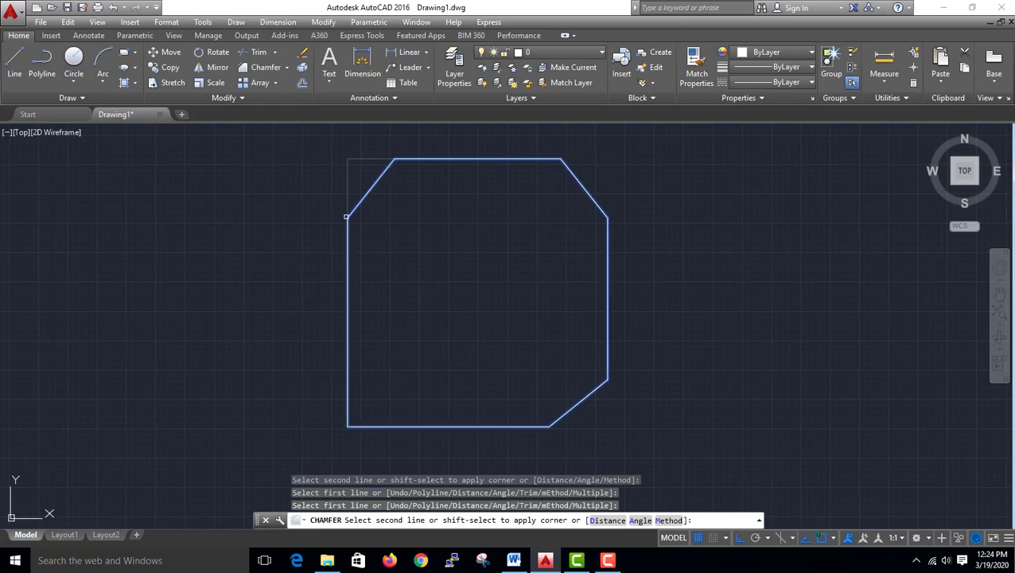
left_click(347, 375)
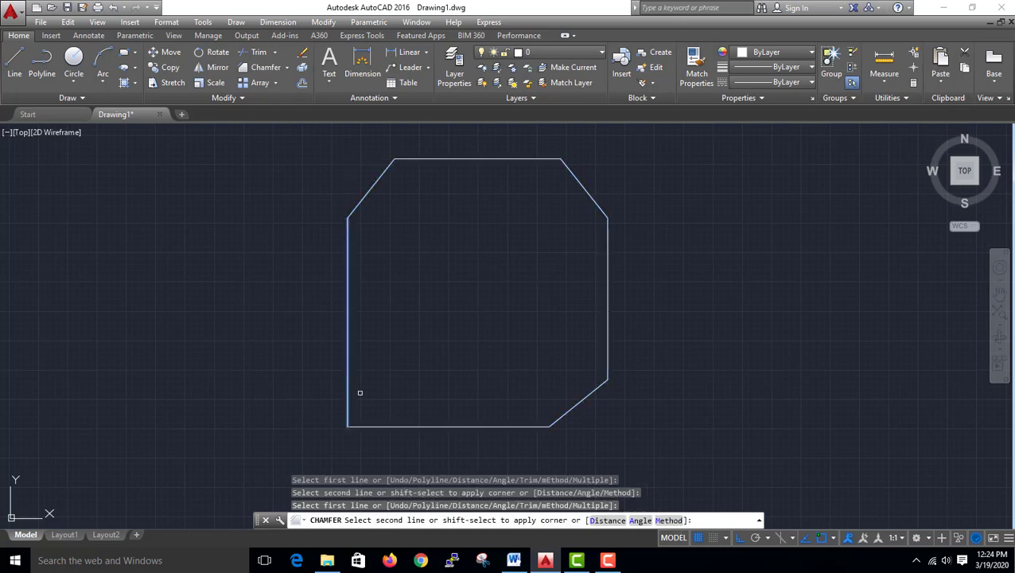
left_click(398, 426)
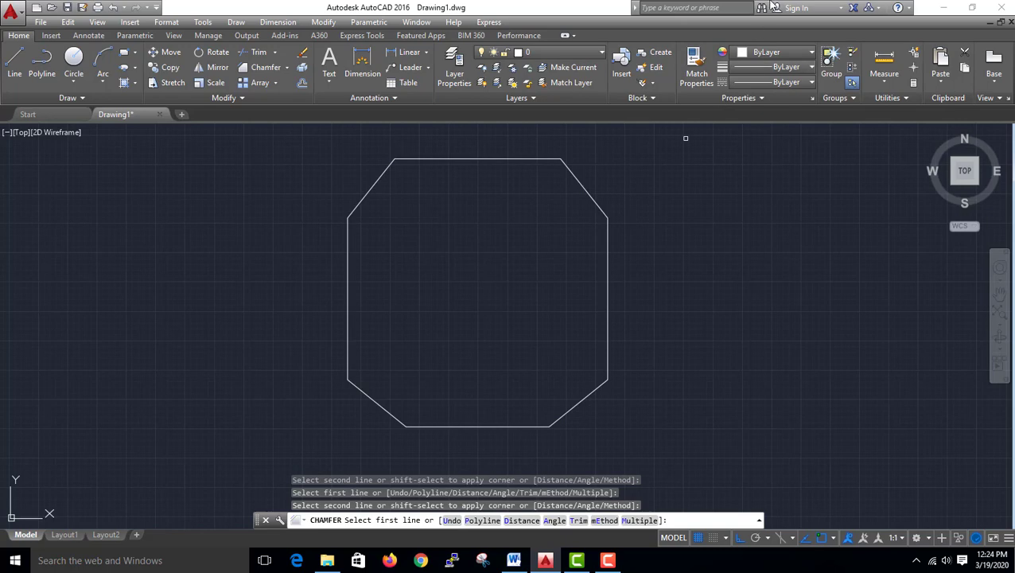
key("Escape")
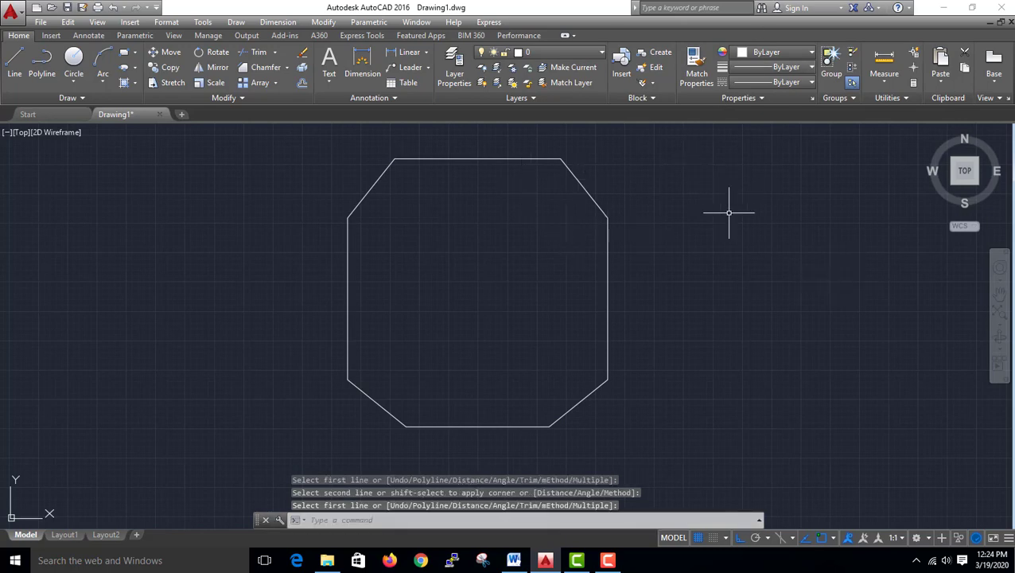
mouse_move(946, 175)
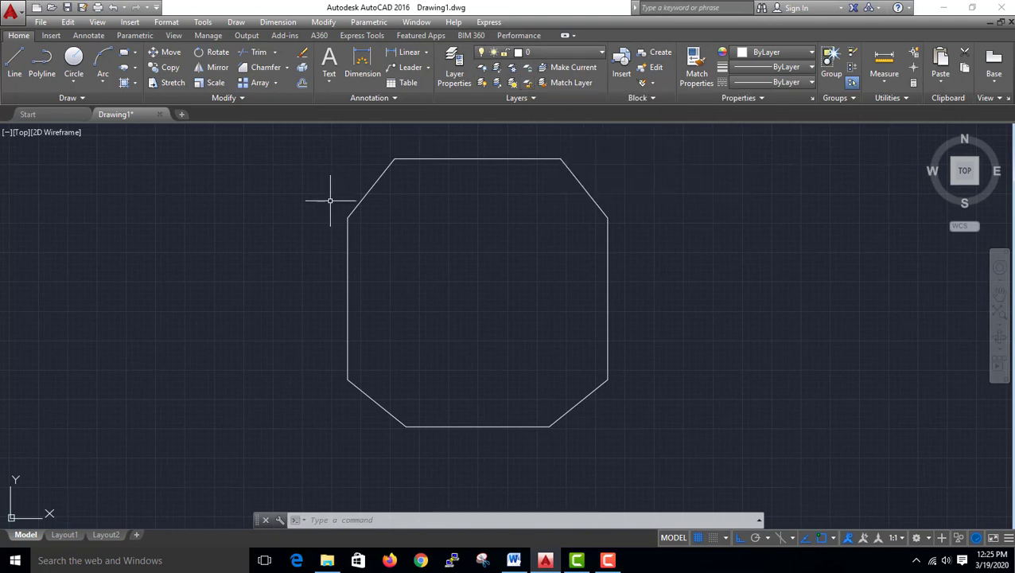
left_click(325, 519)
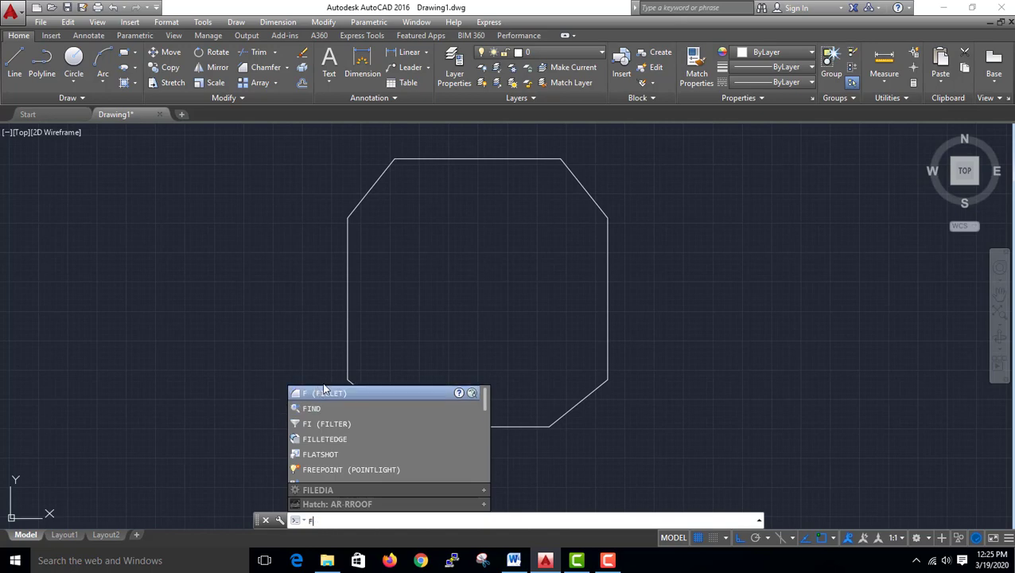
key("Escape")
key("Escape")
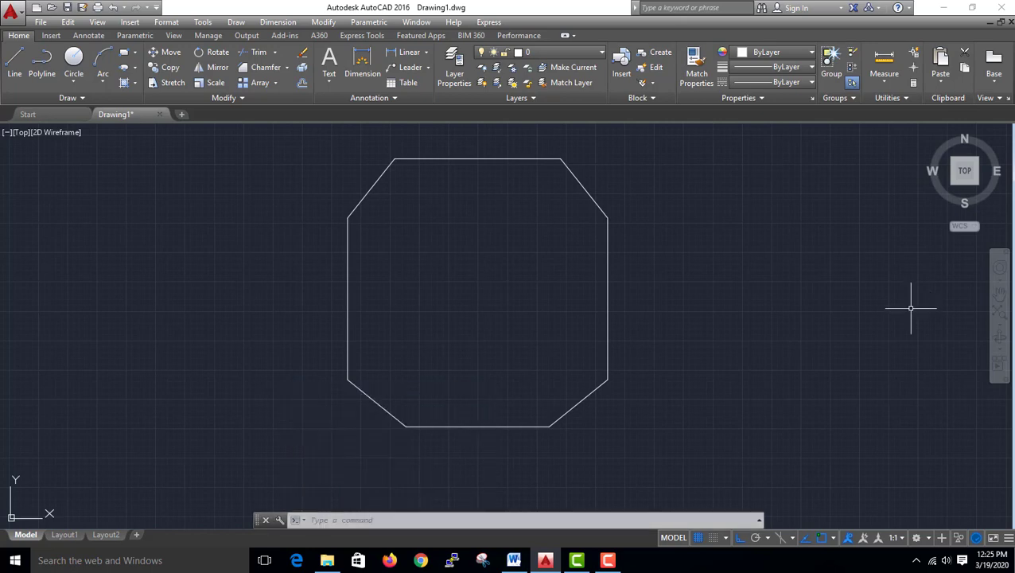
type("CHA")
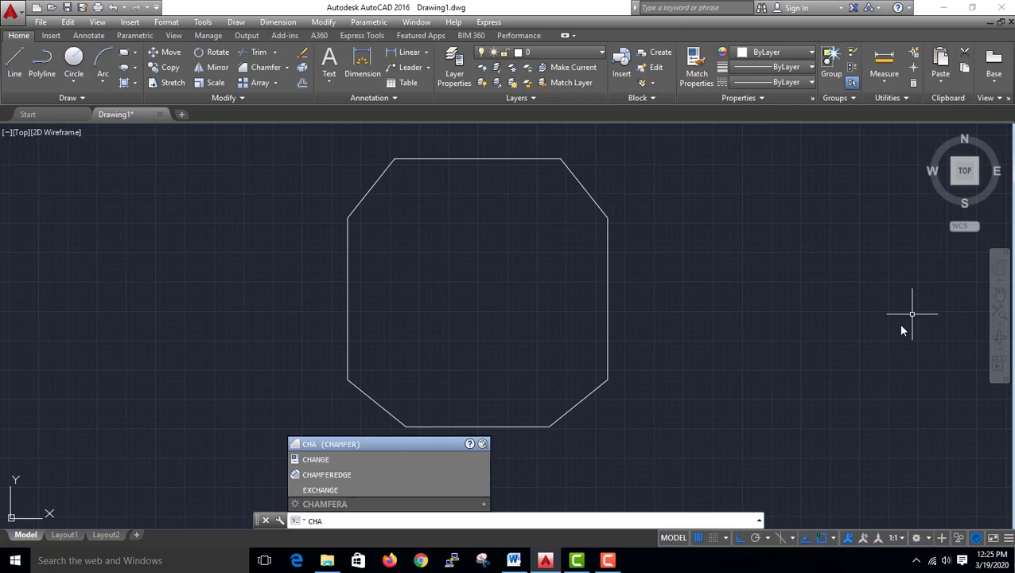
key("Escape")
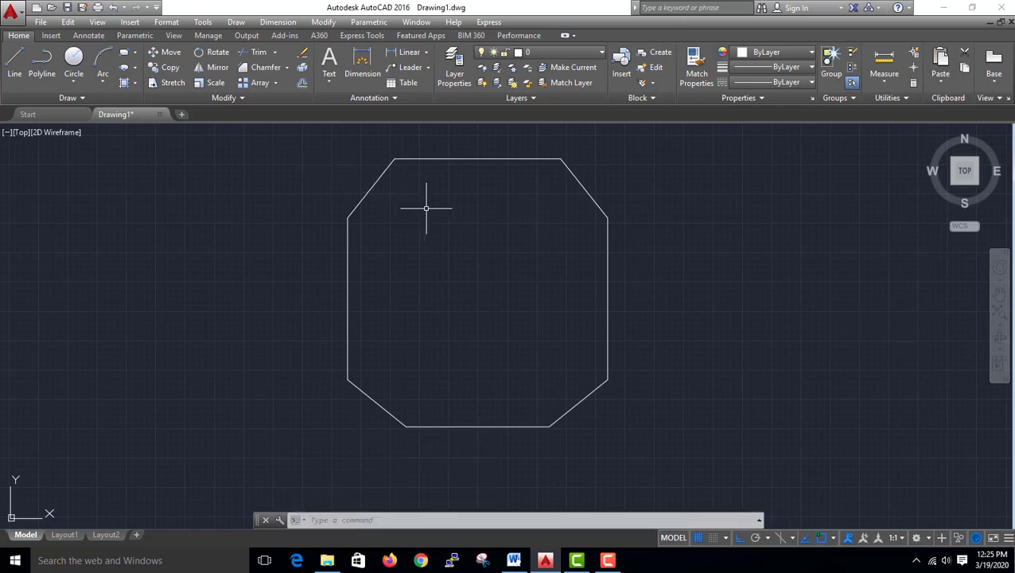
type("TR")
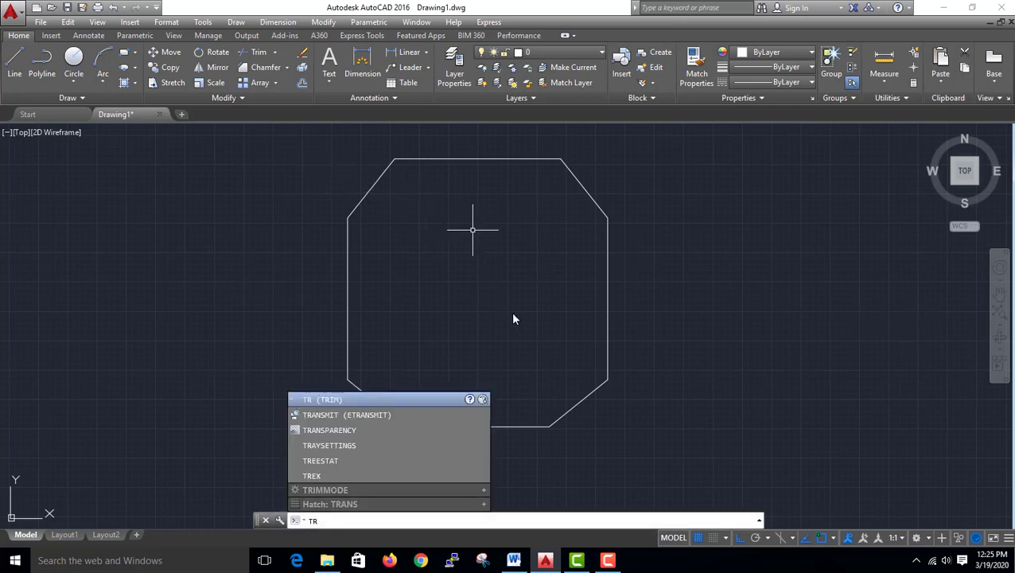